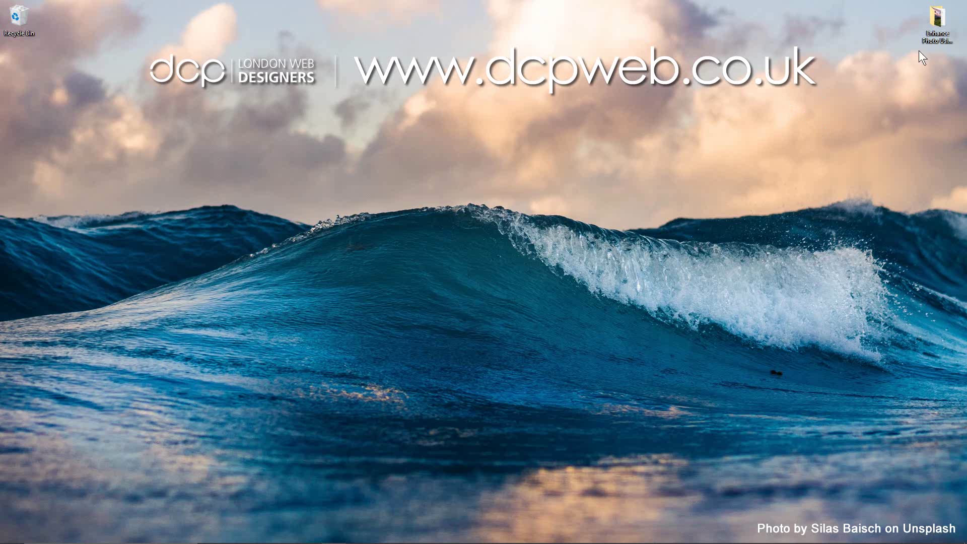
Step: Preview the mountain sunset JPG from the desktop tutorial folder in Windows Photos, then close it
double_click(941, 21)
double_click(282, 116)
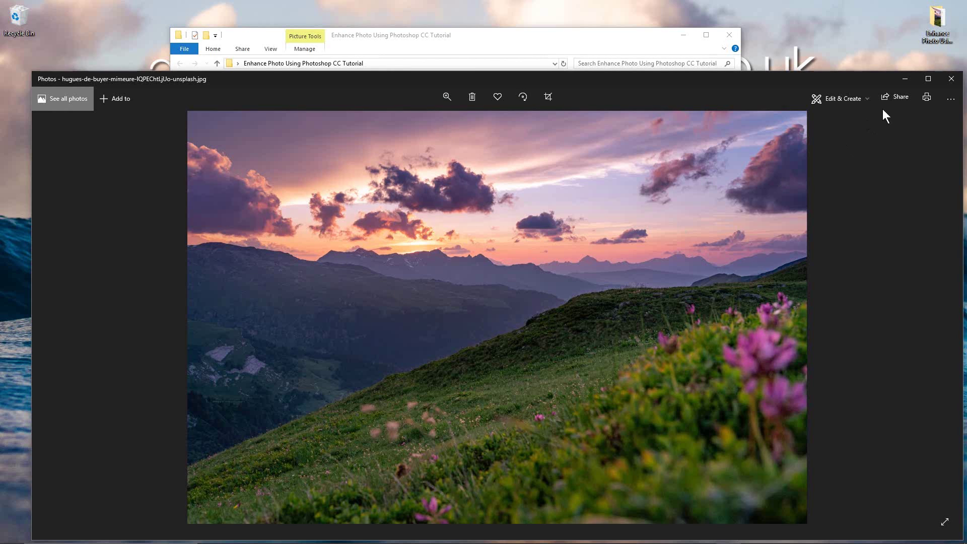
click(951, 79)
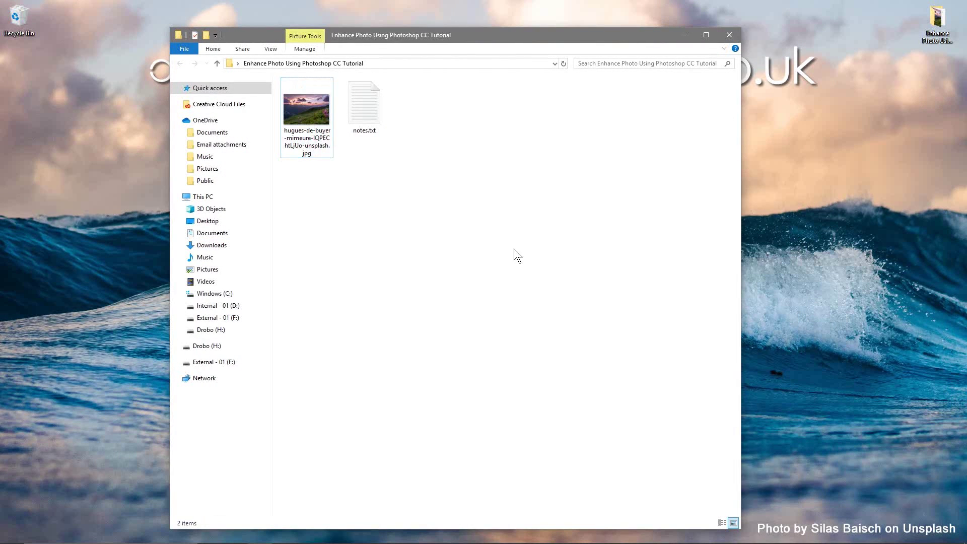
Step: Launch Photoshop CC from the Adobe group in the Start menu
click(12, 534)
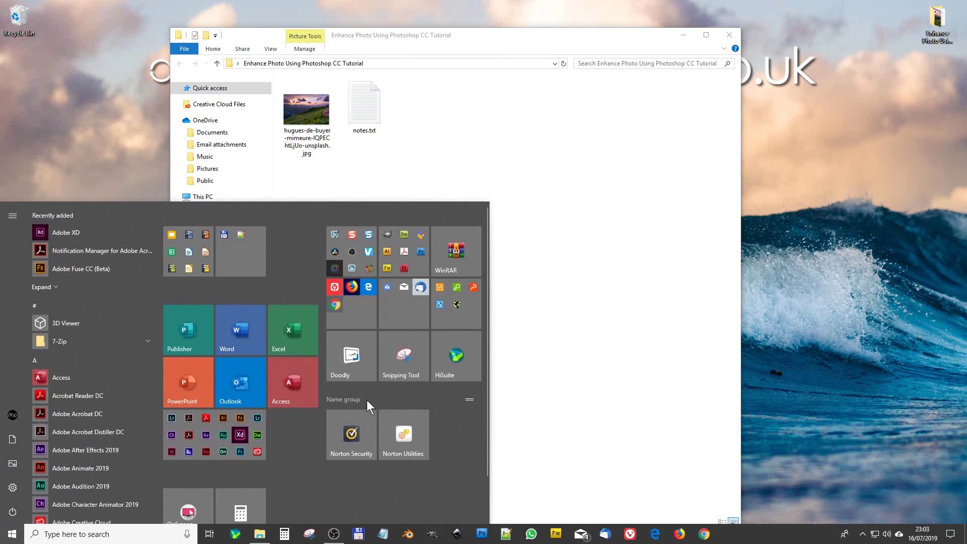
click(244, 429)
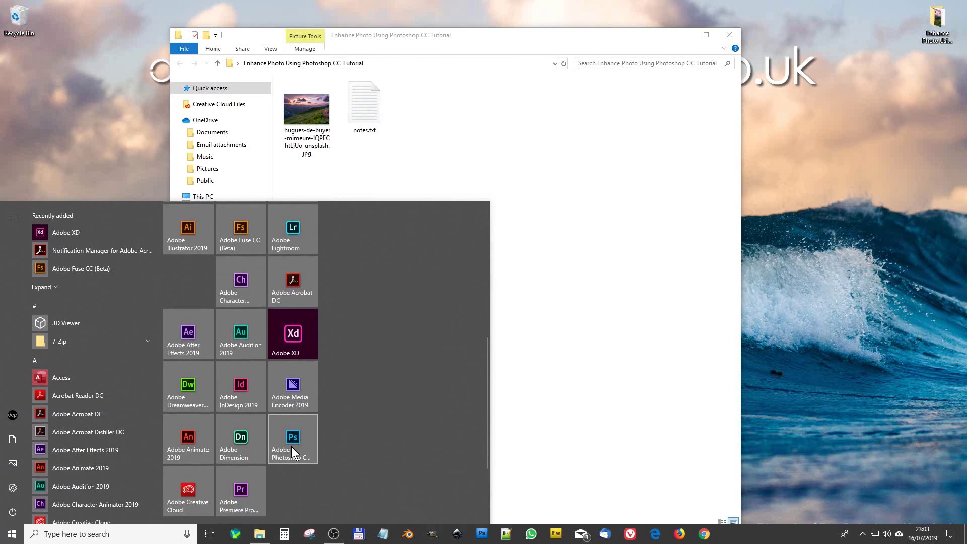
click(292, 446)
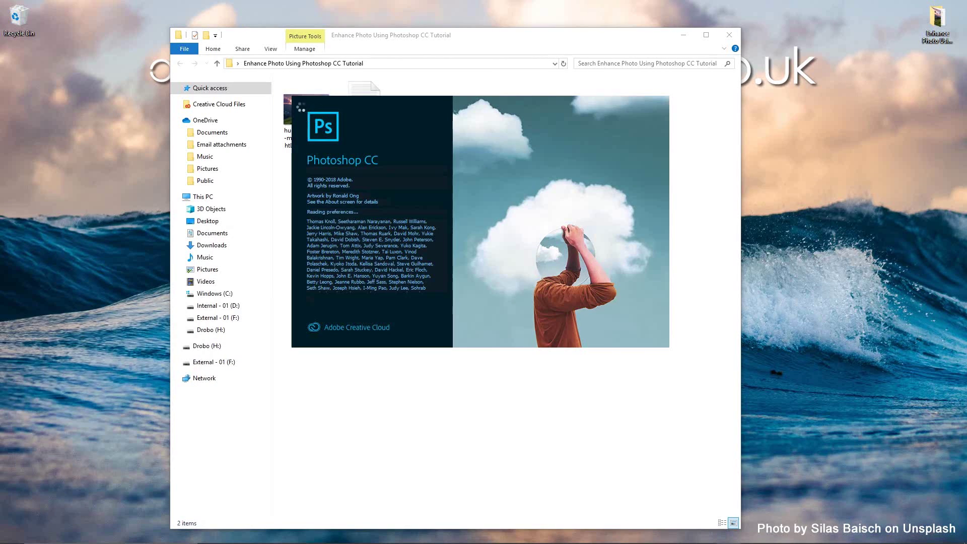
Step: Drag the sunset JPG from File Explorer into Photoshop to open it
click(288, 104)
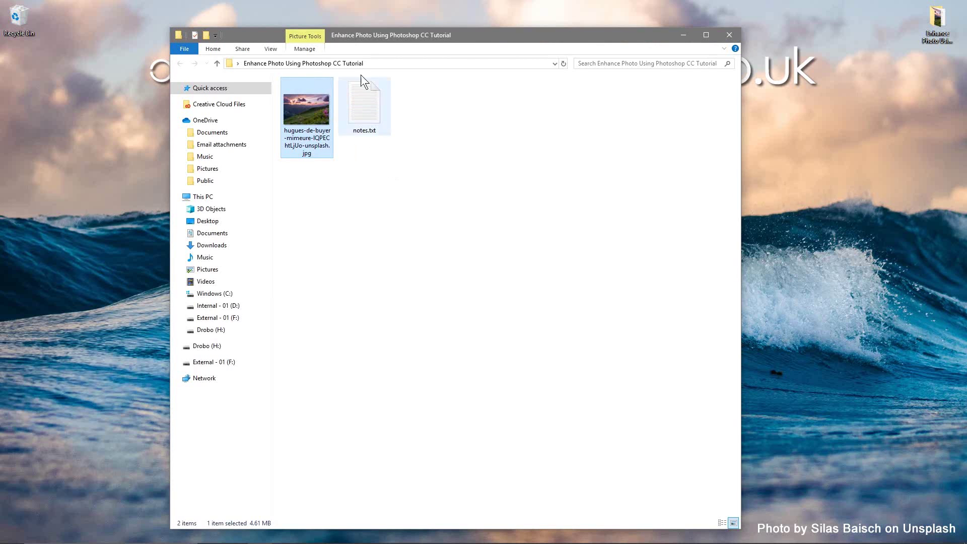
drag(416, 36, 758, 40)
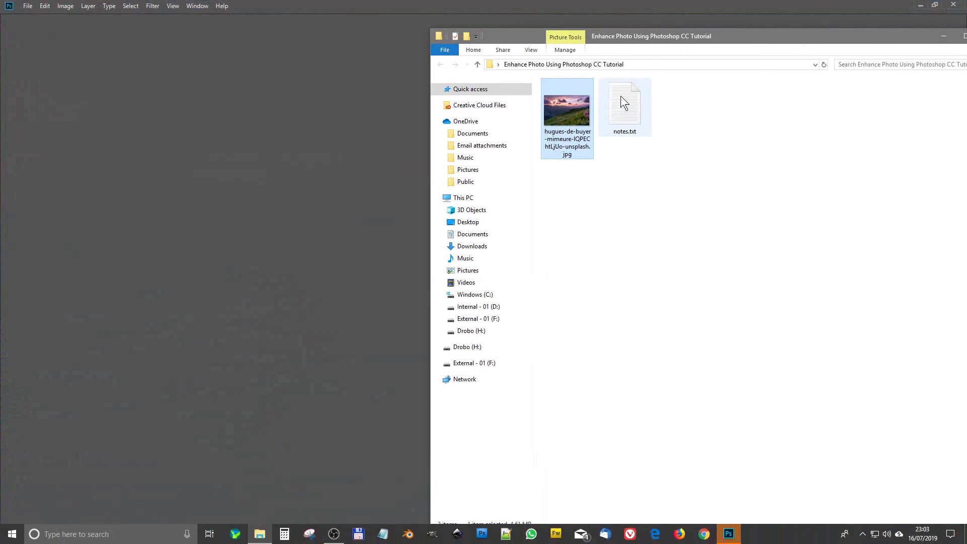
drag(558, 112, 108, 375)
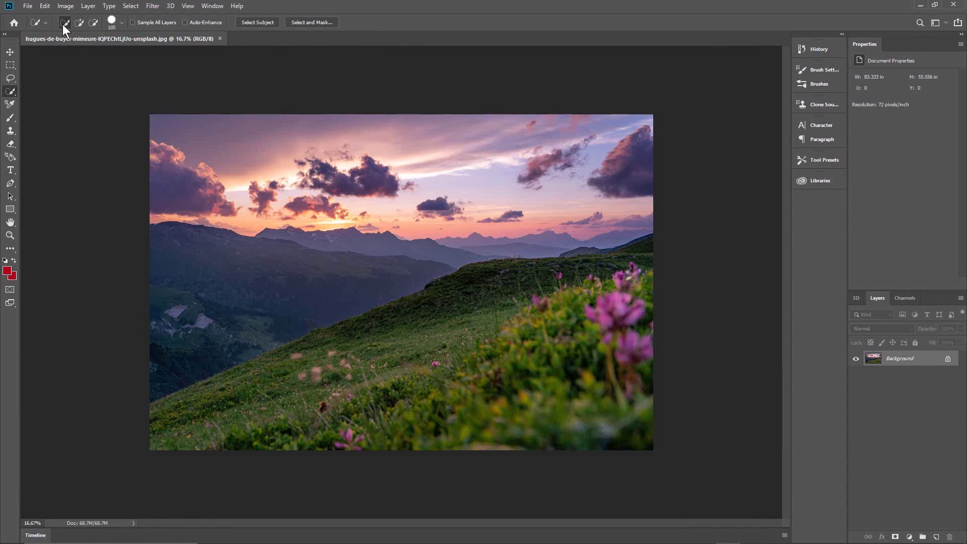
Step: Set the Quick Selection brush to about 100 px and select the mountains and meadow below the skyline
click(122, 21)
drag(114, 53, 113, 52)
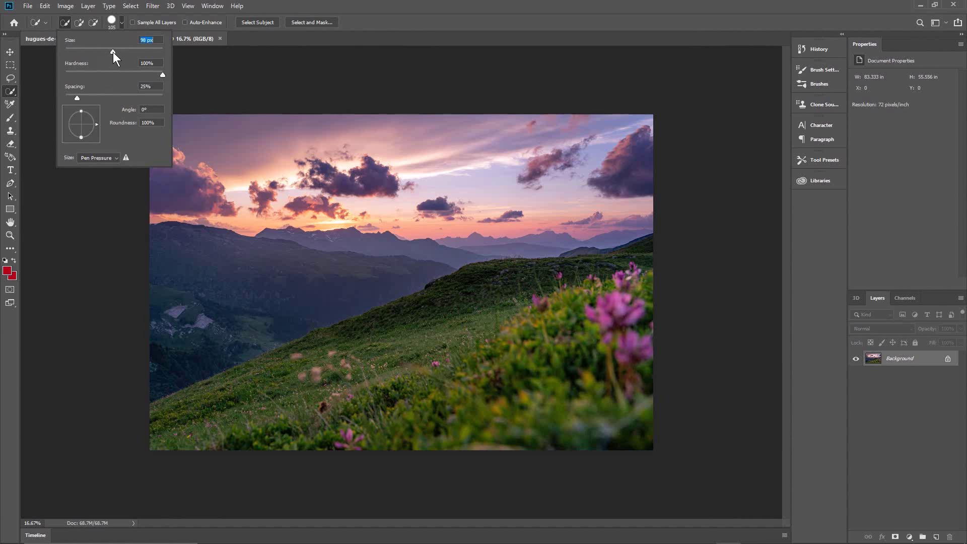
key(Return)
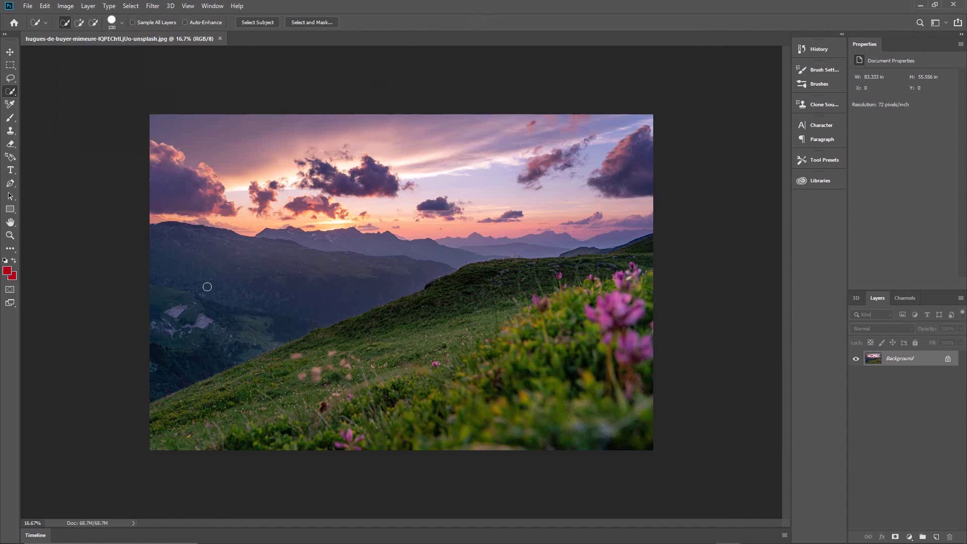
mouse_move(151, 231)
mouse_down()
mouse_move(257, 250)
mouse_move(274, 239)
mouse_move(437, 253)
mouse_move(648, 238)
mouse_move(643, 350)
mouse_move(567, 462)
mouse_move(204, 446)
mouse_up()
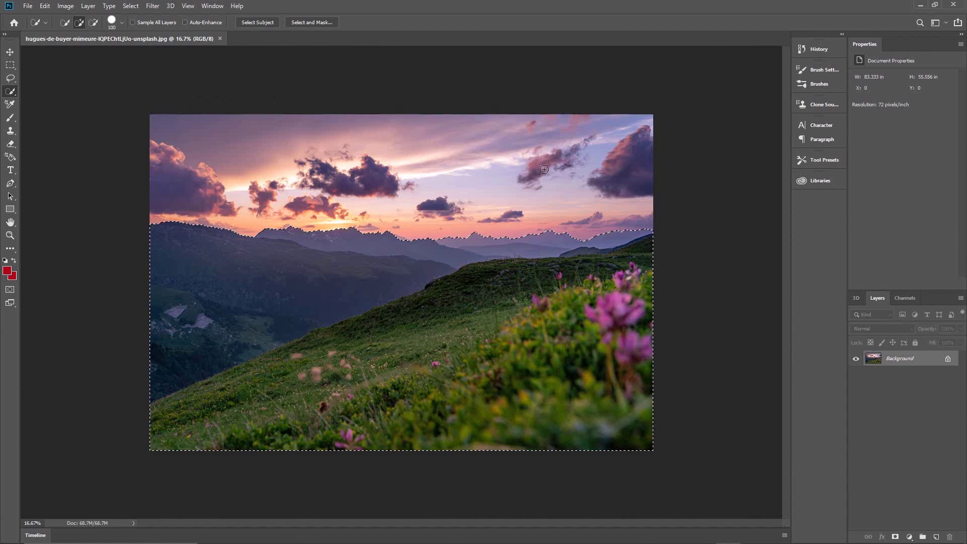
click(126, 6)
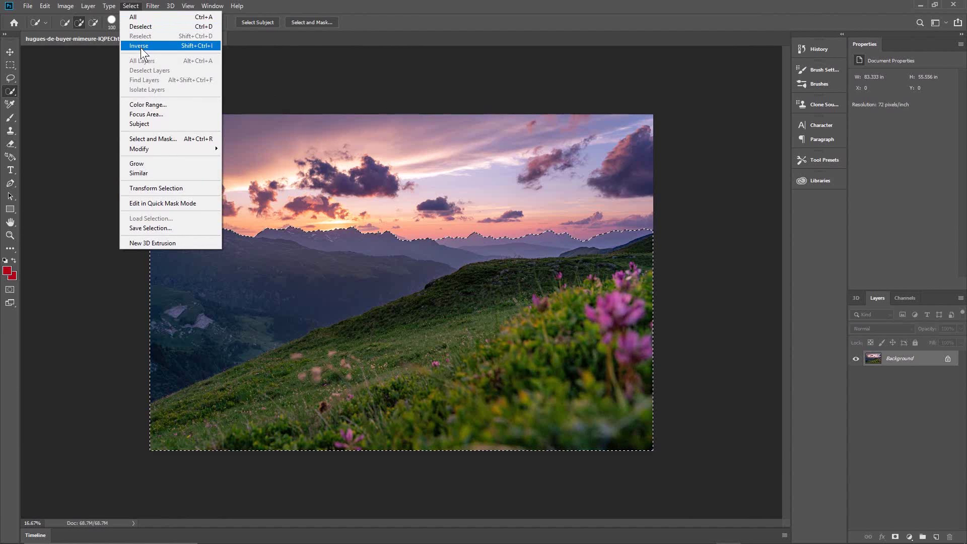
Step: Invert the land selection to the sky and add a Vibrance adjustment layer over it
click(140, 47)
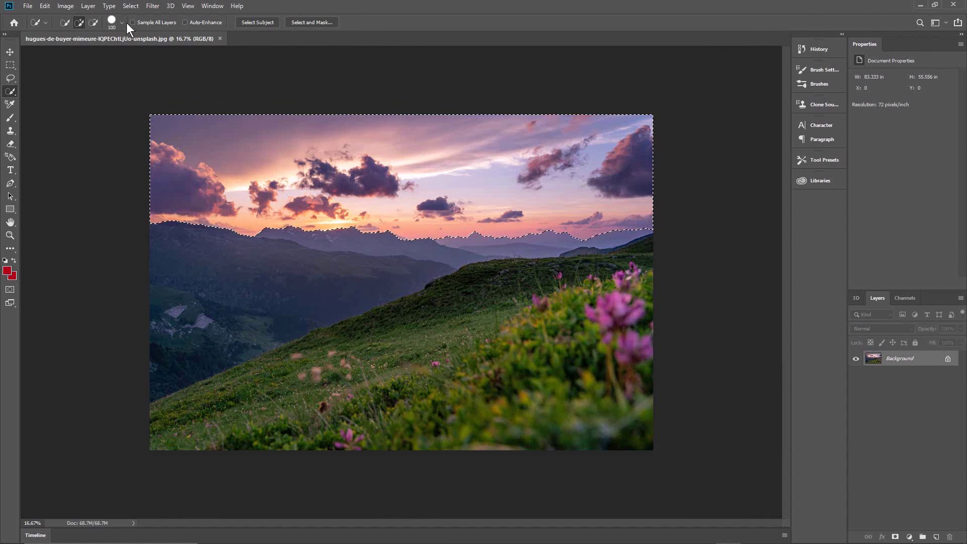
click(90, 6)
mouse_move(119, 142)
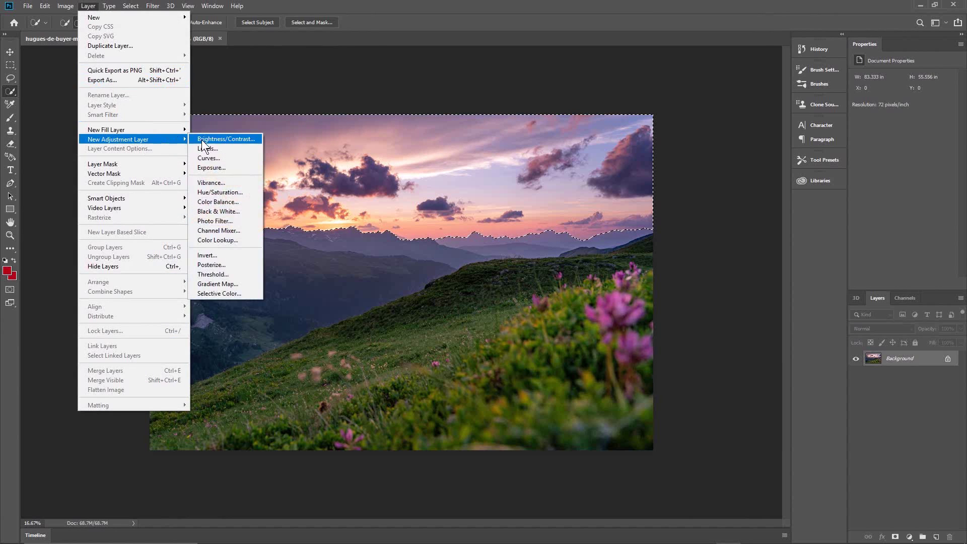
click(228, 182)
Step: Set Vibrance 1 to Vibrance +53 and Saturation +32, then show its layer mask settings
click(908, 179)
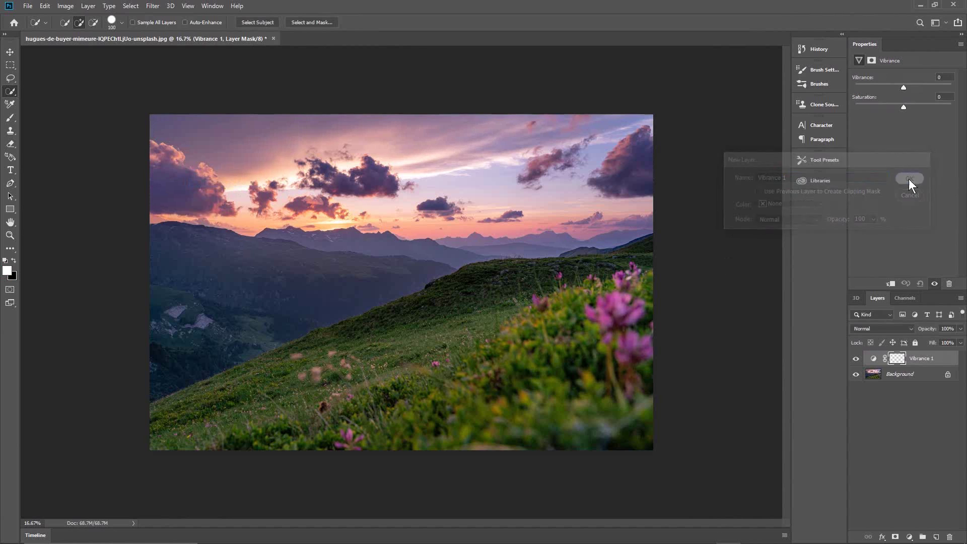
drag(904, 87, 850, 86)
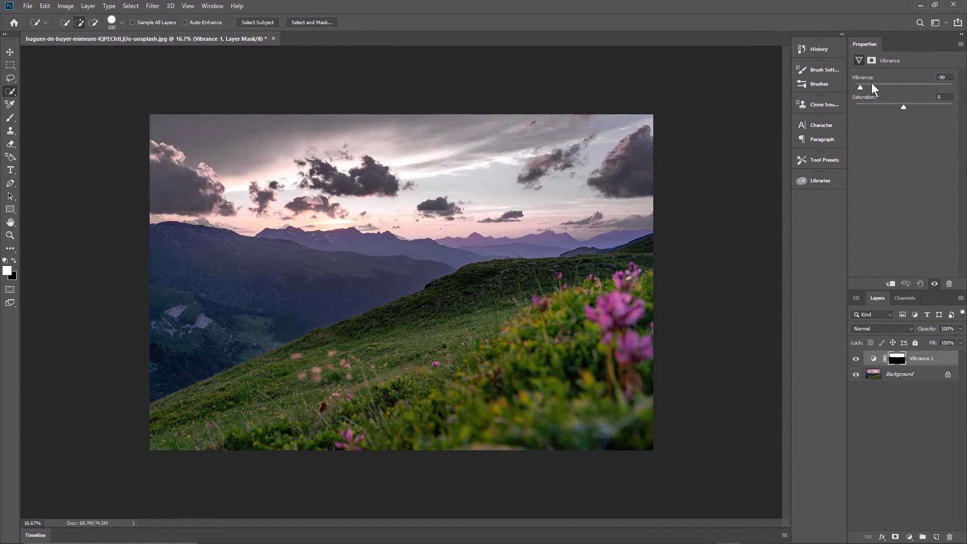
drag(872, 84, 907, 84)
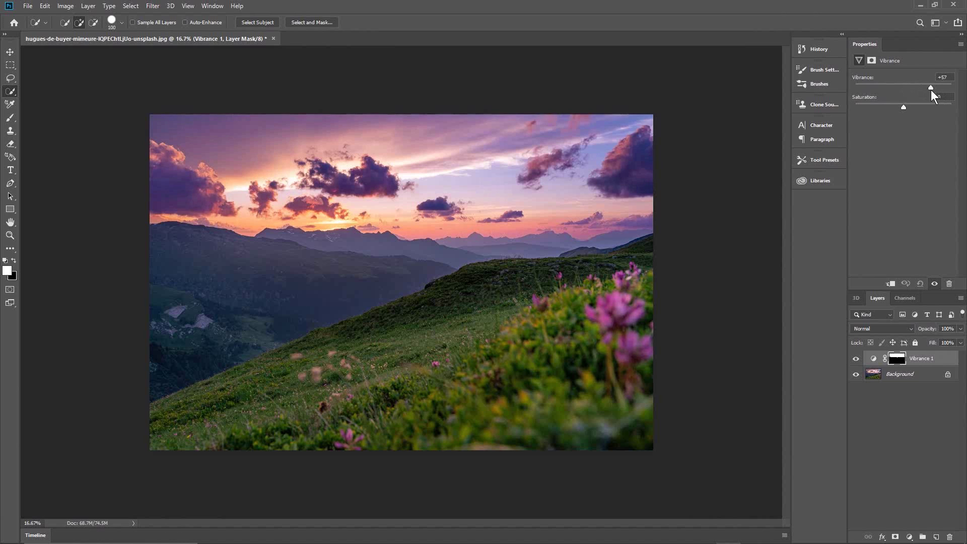
drag(912, 107, 923, 112)
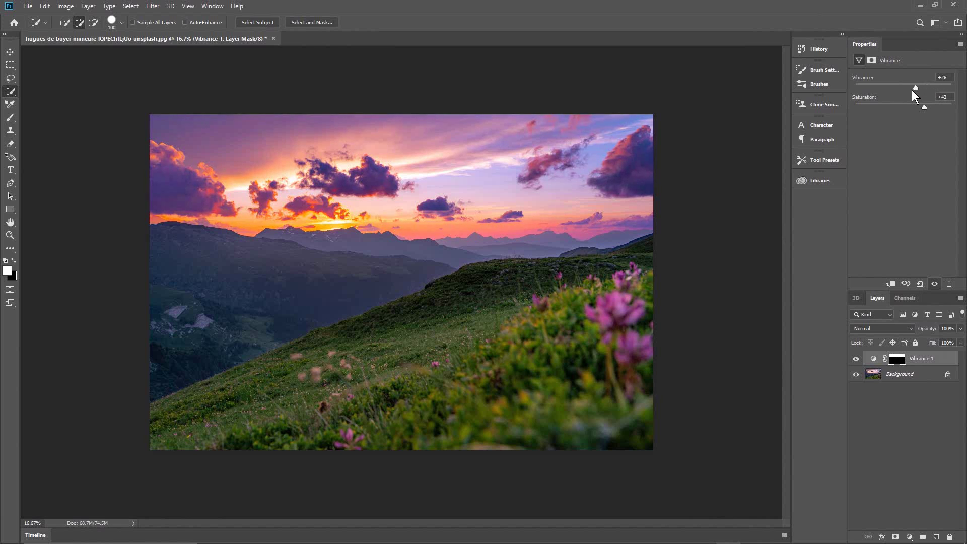
drag(912, 90, 909, 91)
mouse_move(926, 88)
mouse_down()
mouse_move(949, 101)
mouse_move(932, 105)
mouse_up()
click(898, 361)
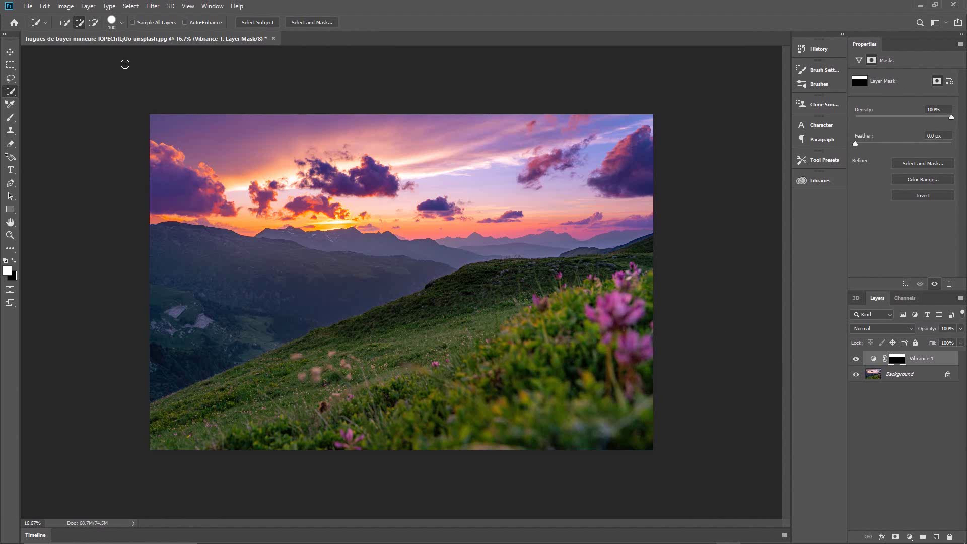
click(131, 7)
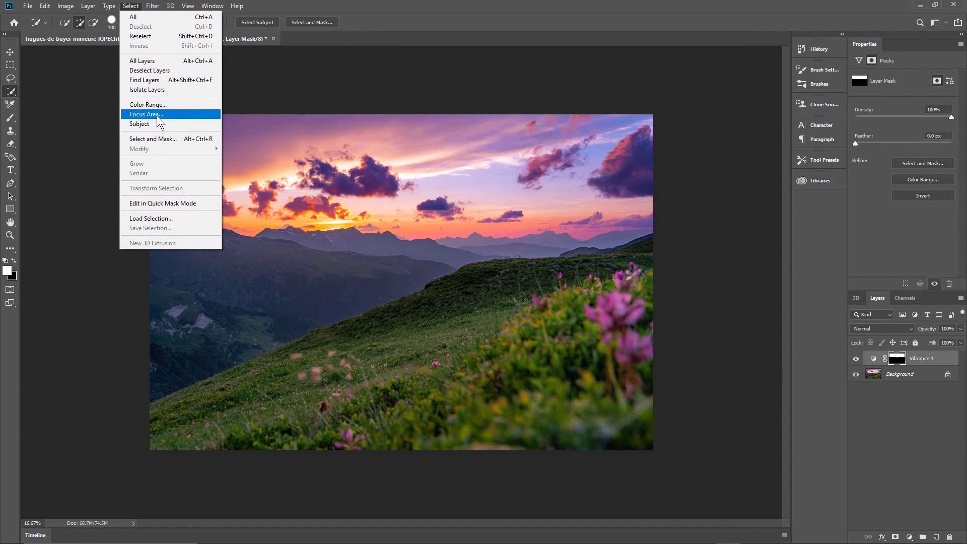
Step: Add a Hue/Saturation adjustment layer above Vibrance 1
mouse_move(105, 8)
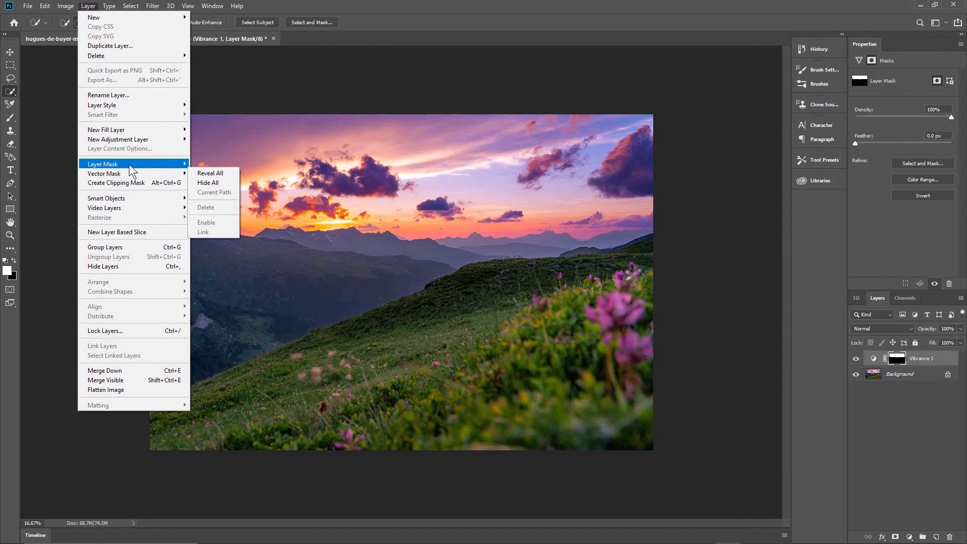
mouse_move(131, 140)
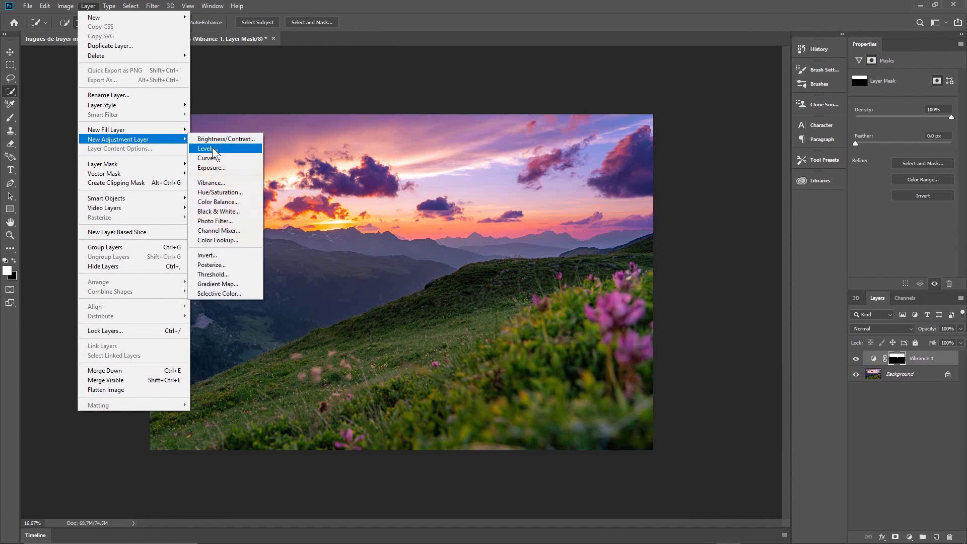
click(217, 193)
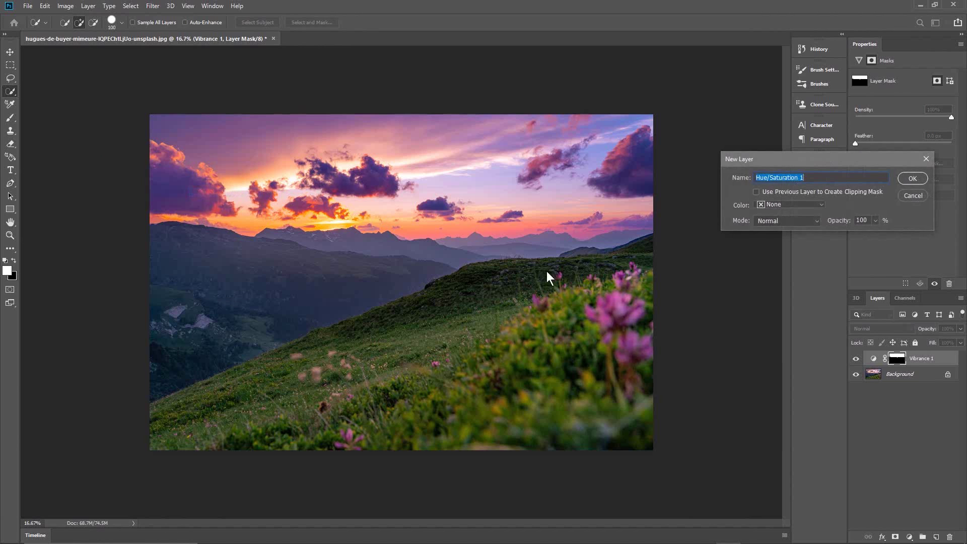
click(915, 178)
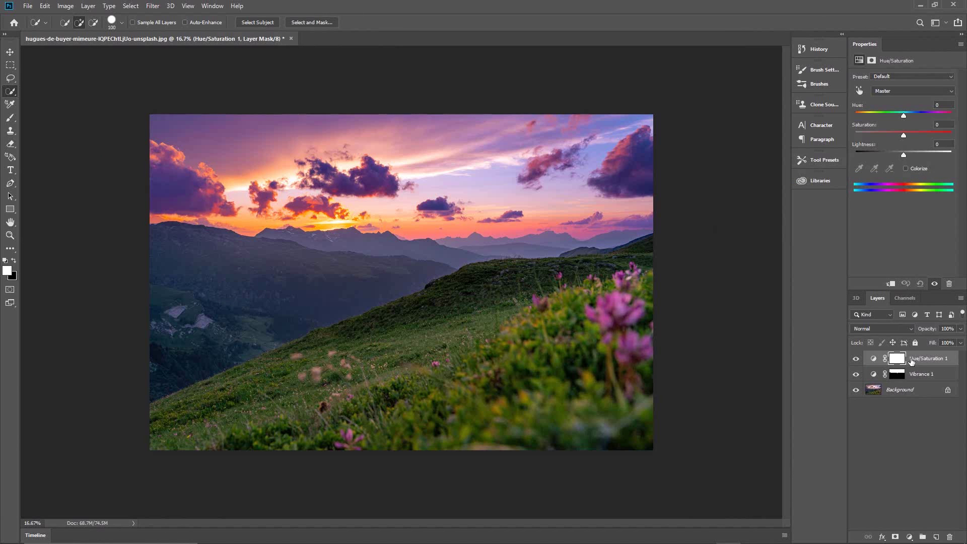
Step: Shift its Hue to +16 and raise Saturation to +32
drag(903, 116, 908, 116)
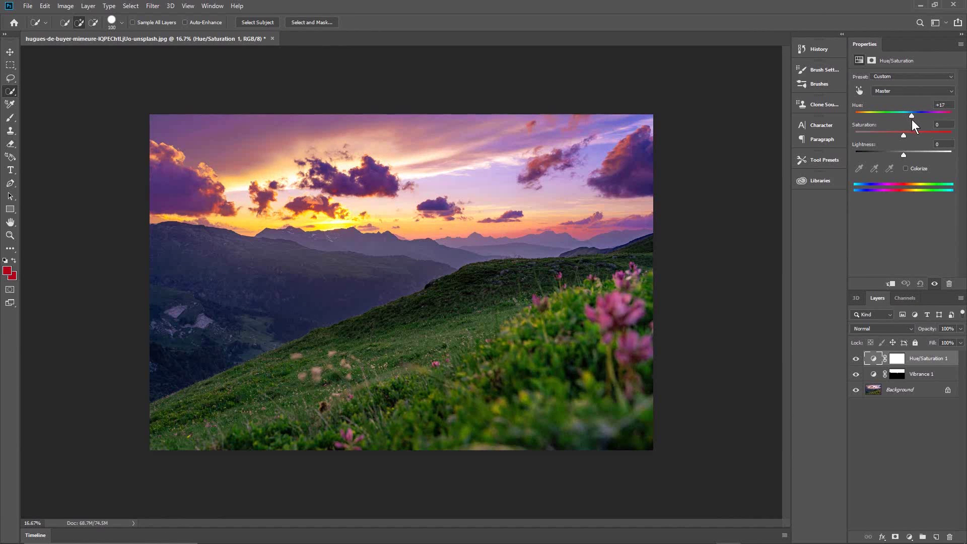
drag(914, 122, 911, 129)
drag(905, 136, 908, 137)
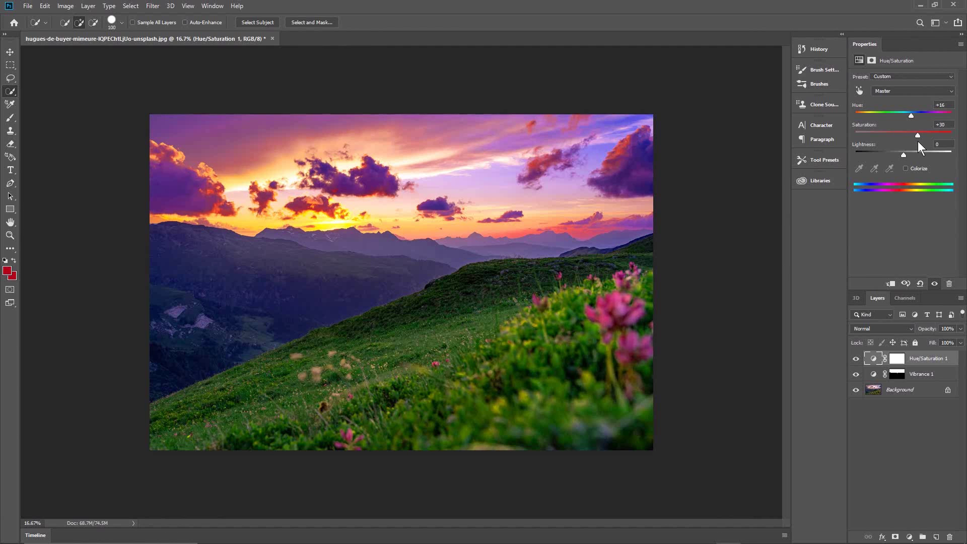
drag(920, 145, 919, 145)
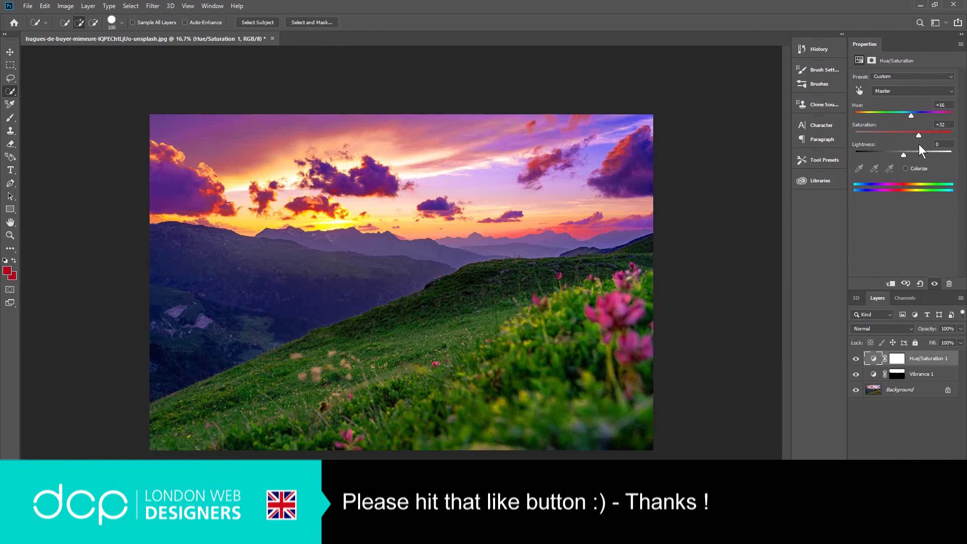
click(895, 439)
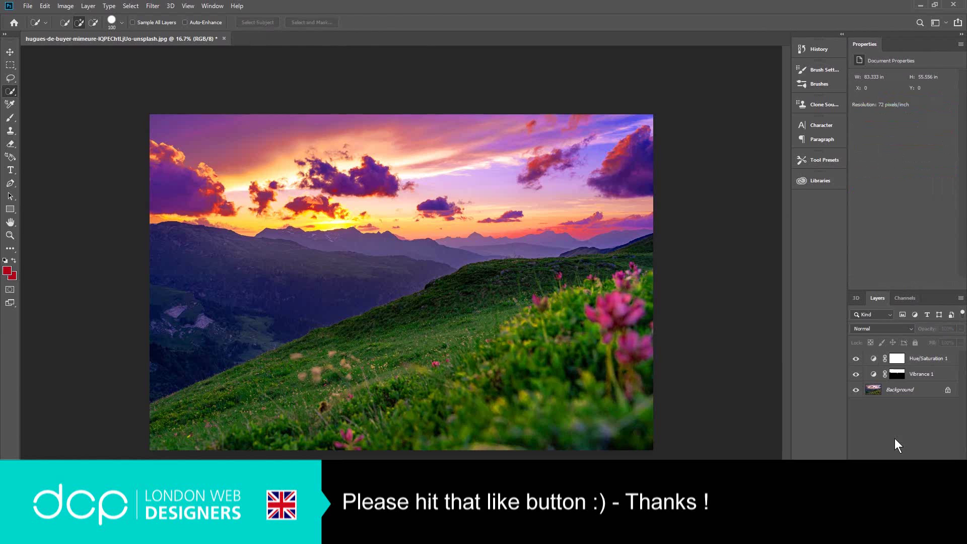
Step: Make the Background layer active and select the green meadow slope in the foreground
click(900, 399)
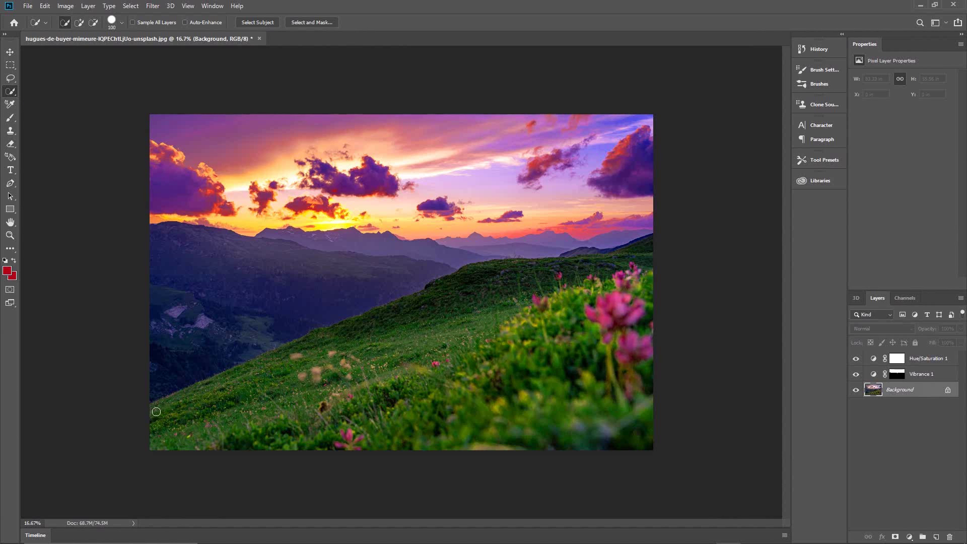
mouse_move(155, 412)
mouse_down()
mouse_move(262, 385)
mouse_move(315, 353)
mouse_move(252, 372)
mouse_move(417, 312)
mouse_move(476, 277)
mouse_move(580, 273)
mouse_move(639, 253)
mouse_move(640, 335)
mouse_move(618, 426)
mouse_move(493, 409)
mouse_move(406, 370)
mouse_up()
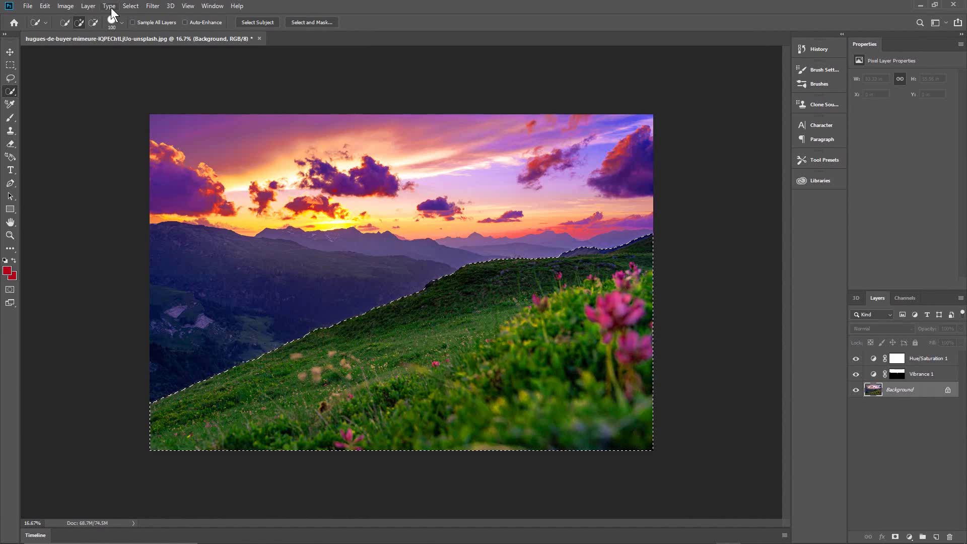
click(88, 6)
Step: Add a Photo Filter layer masked to the hillside, first trying Deep Emerald at density 73
mouse_move(123, 140)
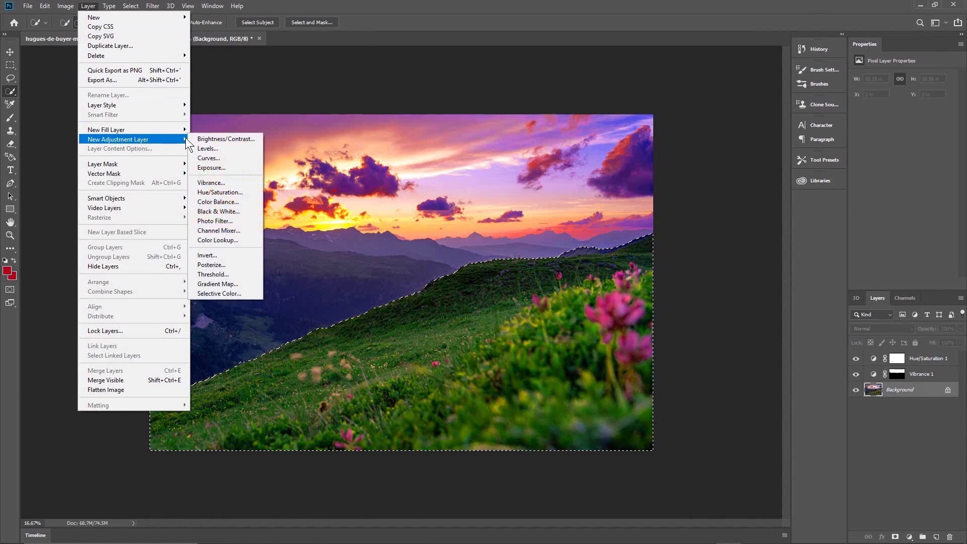
click(234, 221)
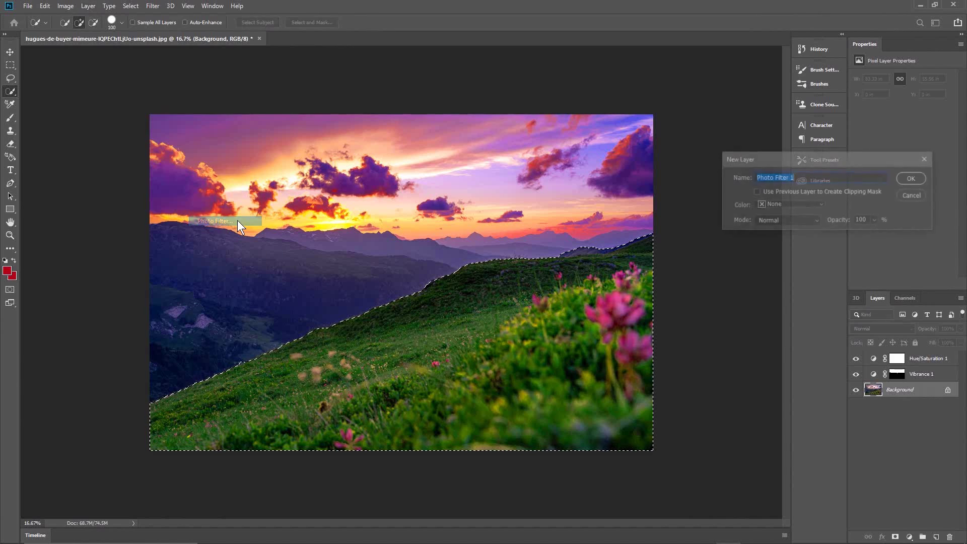
click(912, 178)
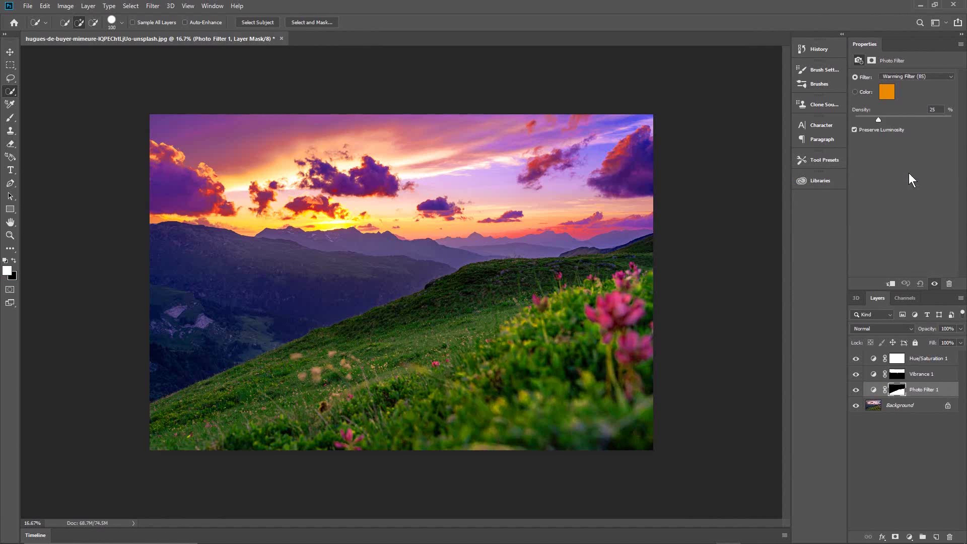
click(909, 78)
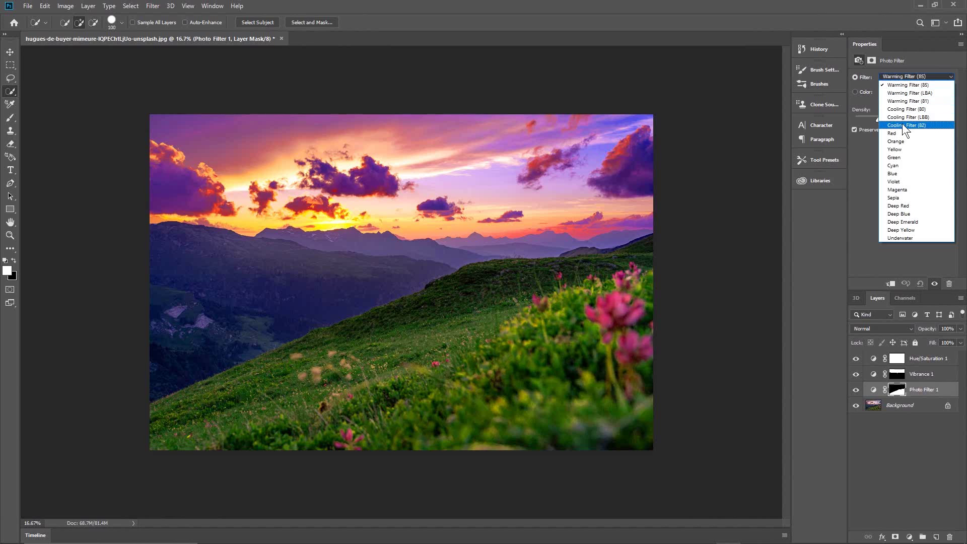
click(905, 221)
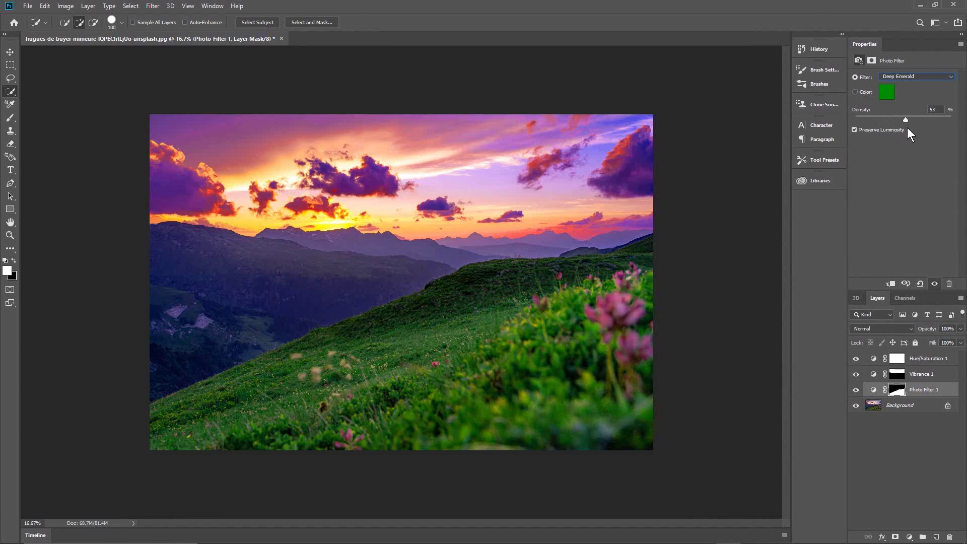
drag(908, 129, 864, 151)
Step: Switch the filter to Warming Filter (85) at 64% density, comparing Preserve Luminosity on and off
click(895, 76)
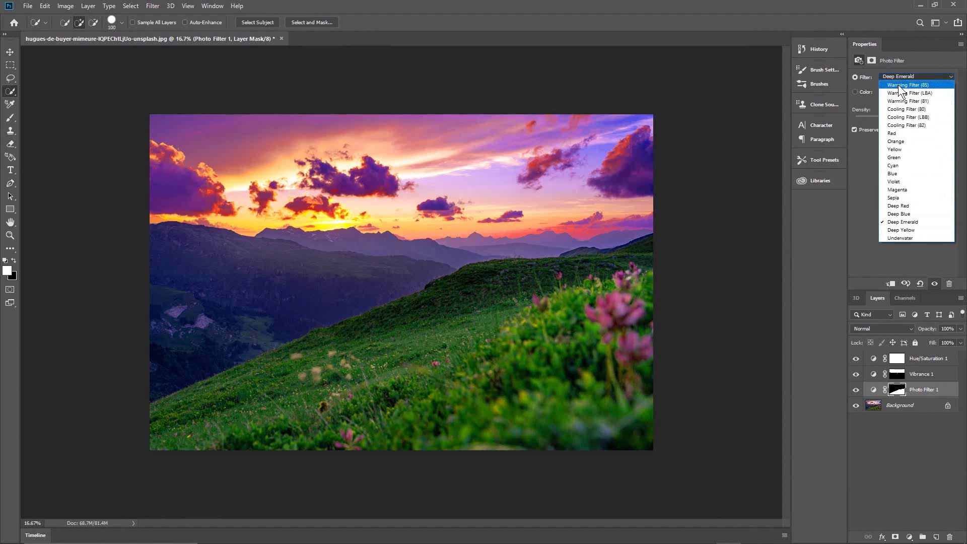
click(899, 84)
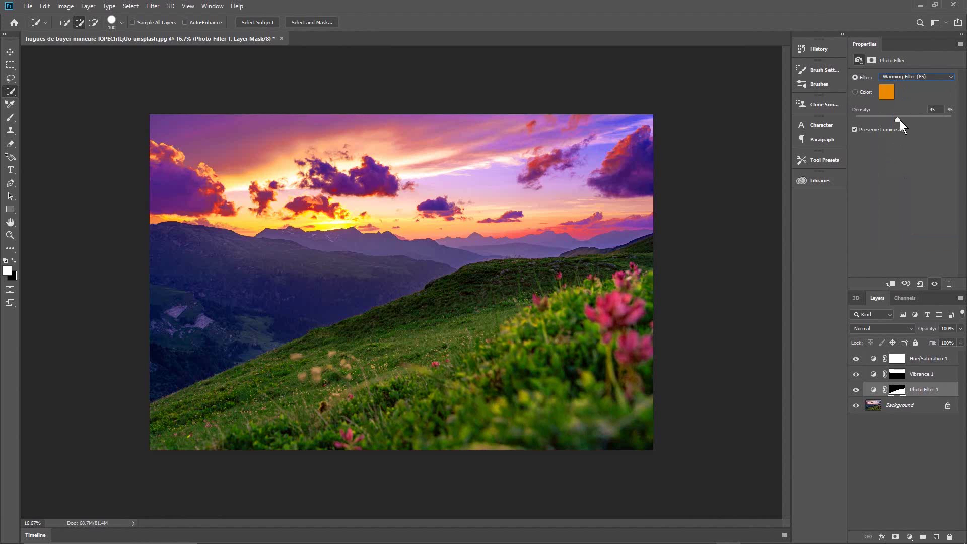
drag(919, 126, 901, 123)
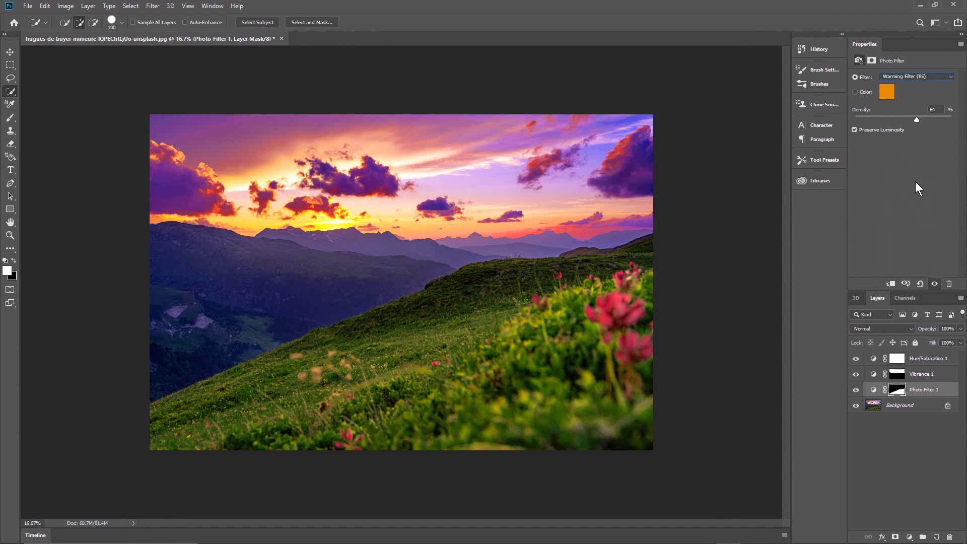
click(853, 129)
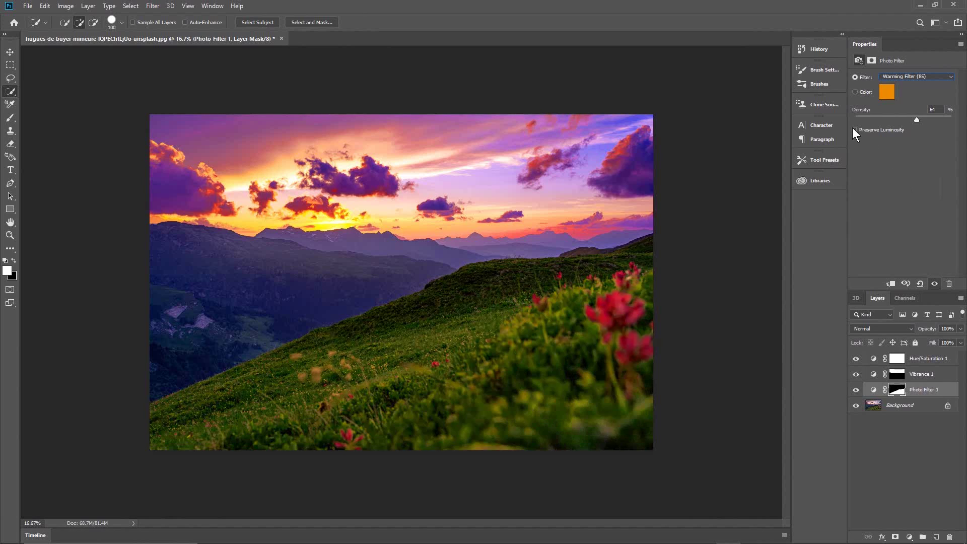
click(853, 129)
click(853, 129)
click(853, 129)
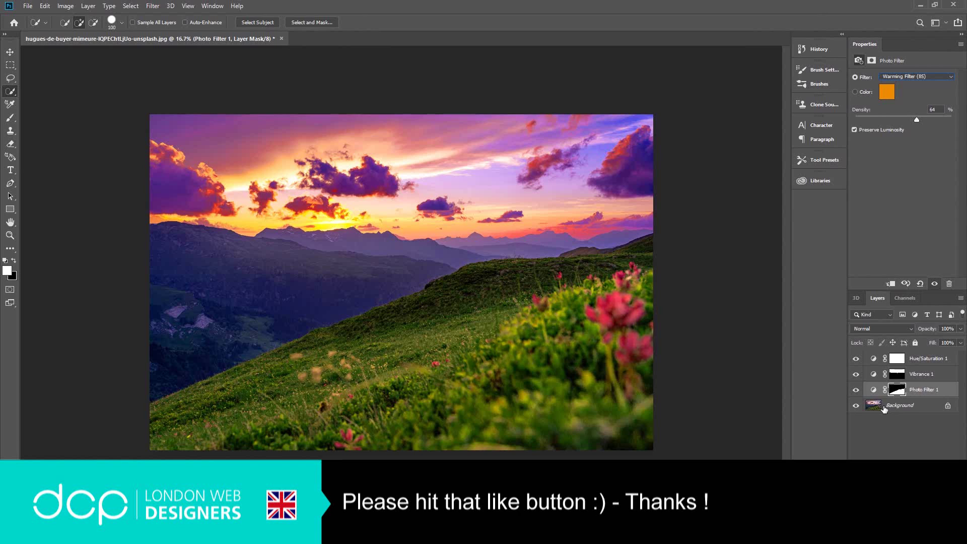
Step: Reselect the Photo Filter 1 layer and its mask after checking the Background layer
click(905, 410)
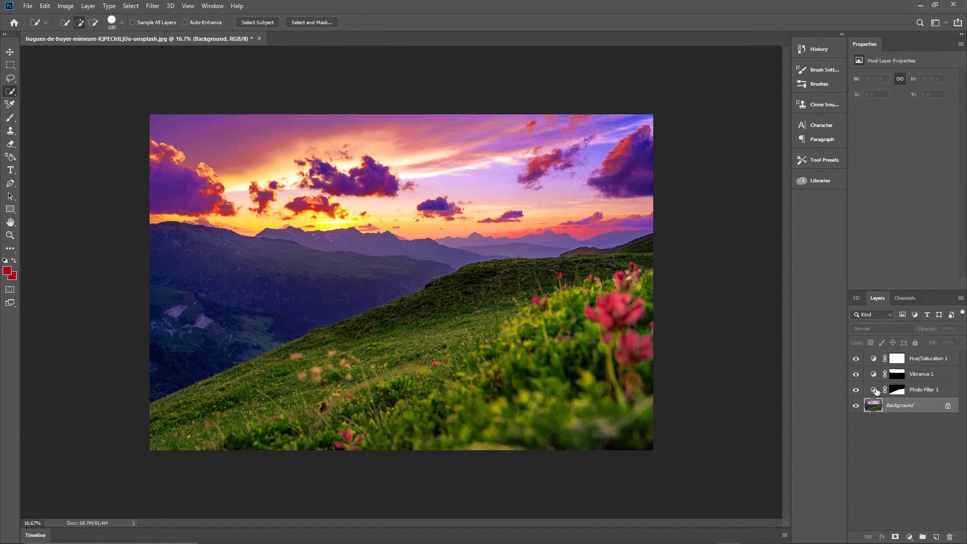
click(875, 392)
click(874, 391)
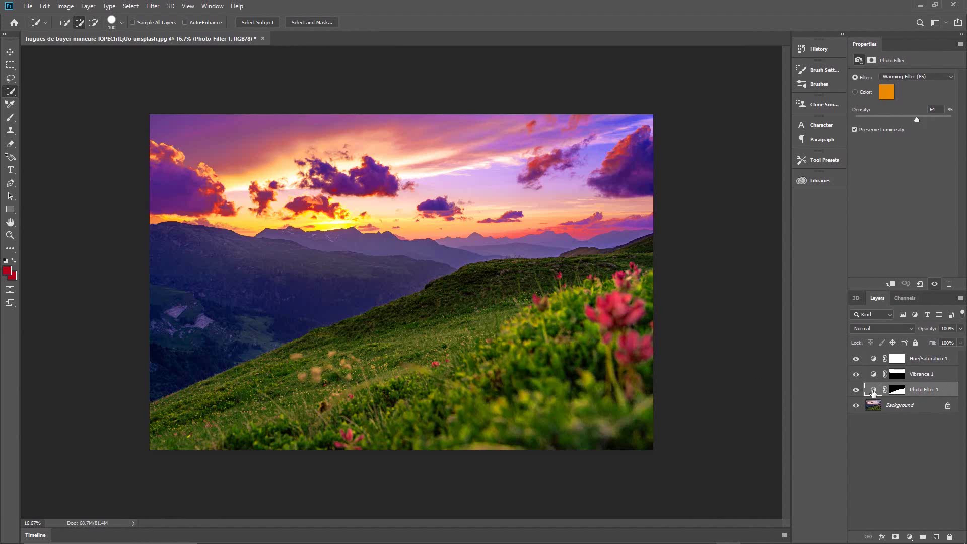
Step: Add a Hue/Saturation 2 layer above Photo Filter 1 and shift its Hue to -3
click(88, 6)
mouse_move(107, 141)
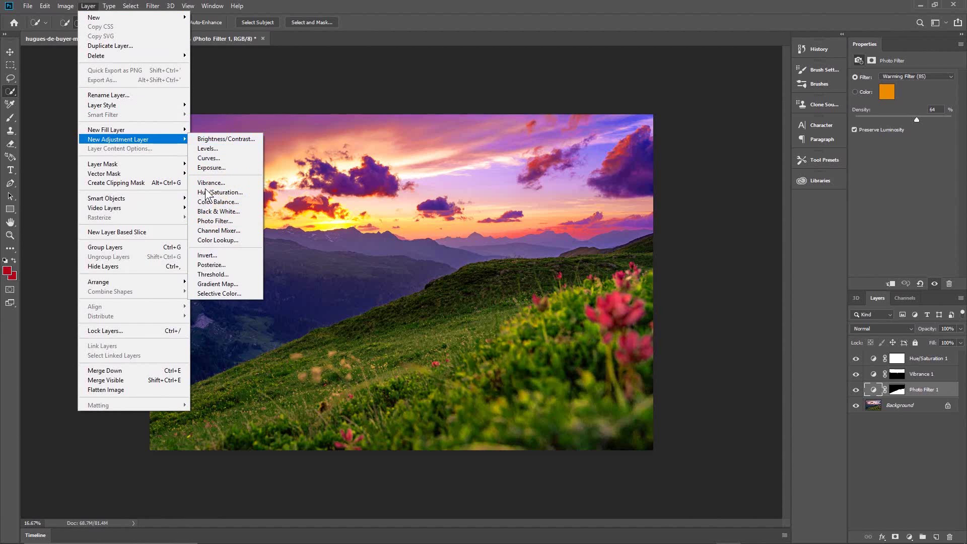
click(217, 192)
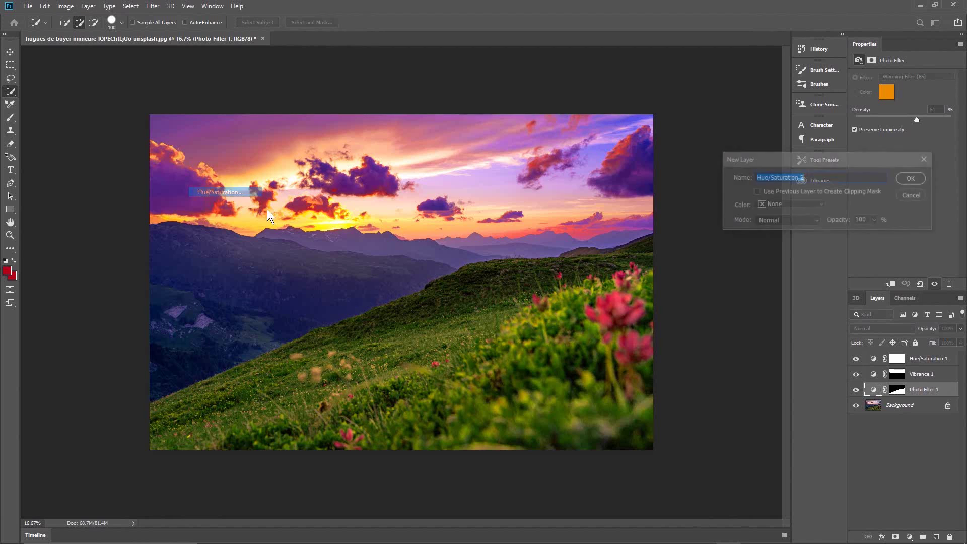
click(912, 178)
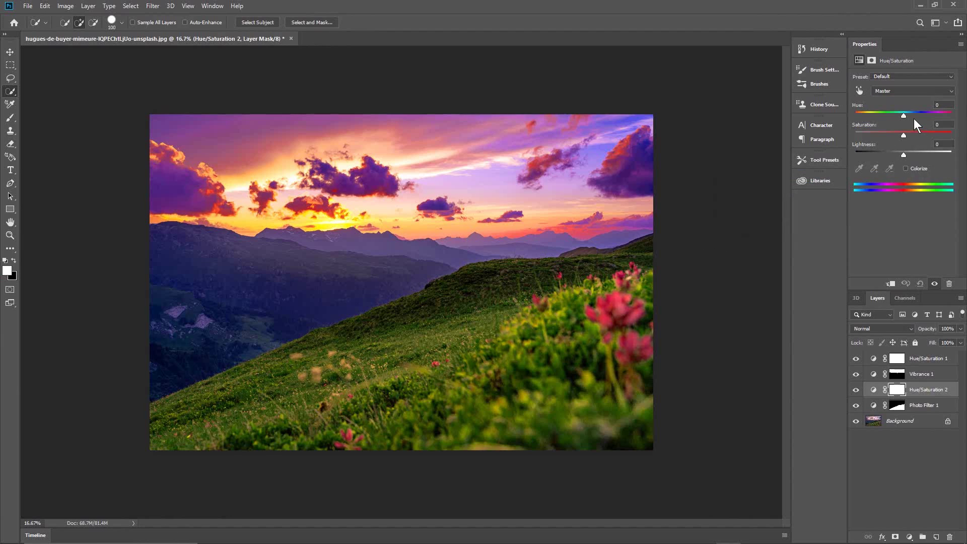
mouse_move(905, 118)
mouse_down()
mouse_move(919, 119)
mouse_move(896, 116)
mouse_move(964, 131)
mouse_move(857, 129)
mouse_move(926, 135)
mouse_move(875, 131)
mouse_move(903, 132)
mouse_up()
click(901, 461)
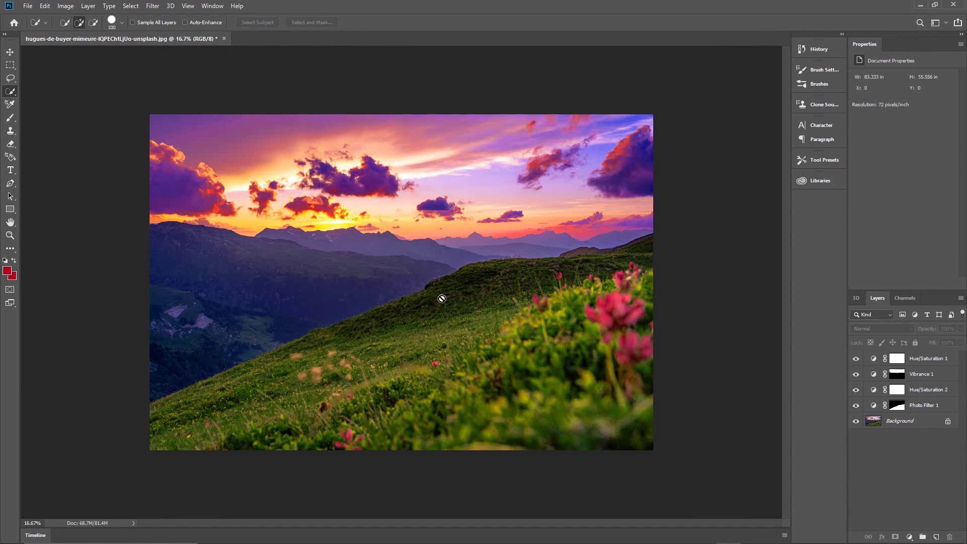
Step: Save the document as a layered PSD with Maximize Compatibility
click(24, 8)
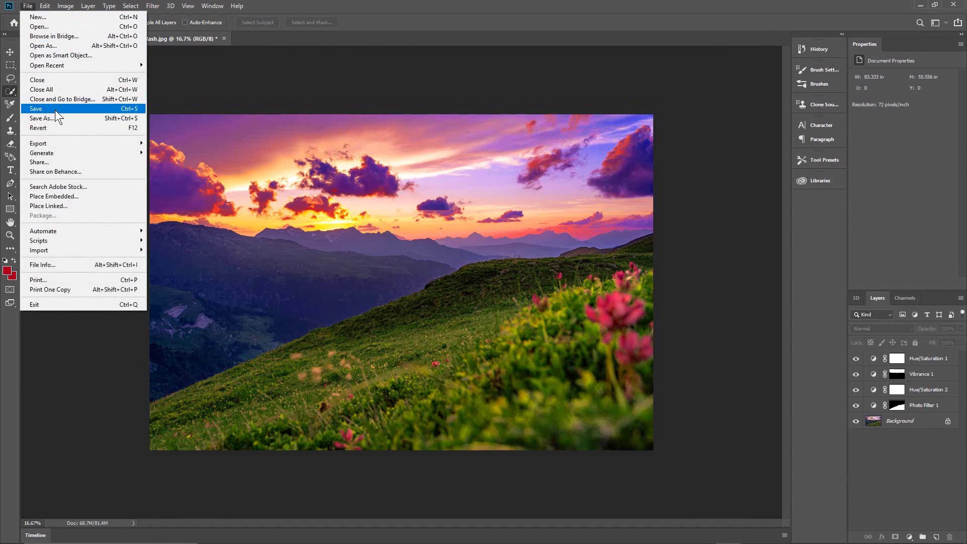
click(57, 119)
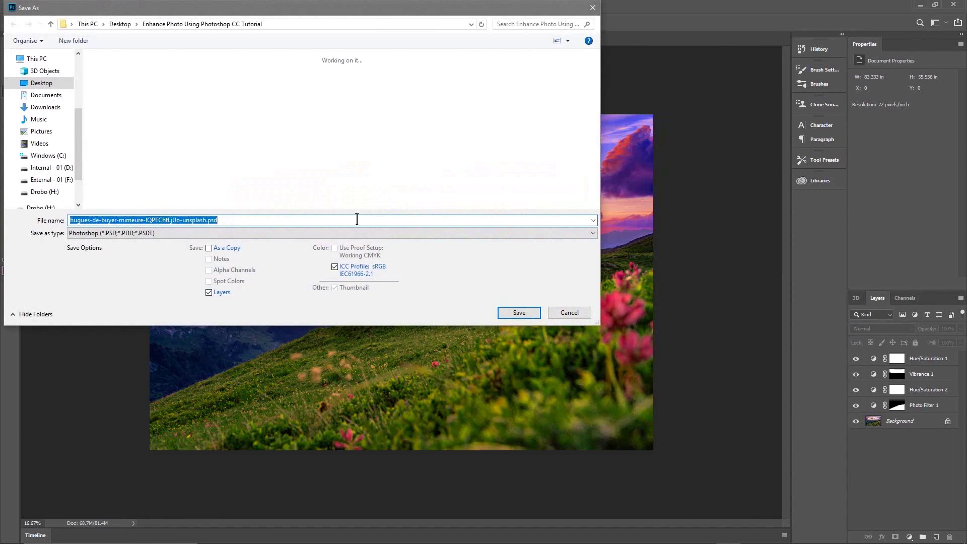
click(519, 313)
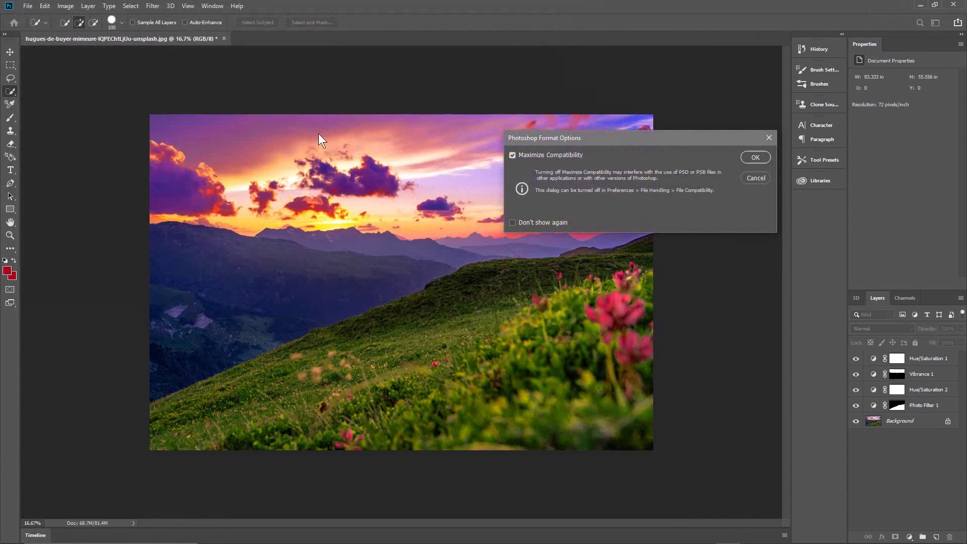
click(752, 157)
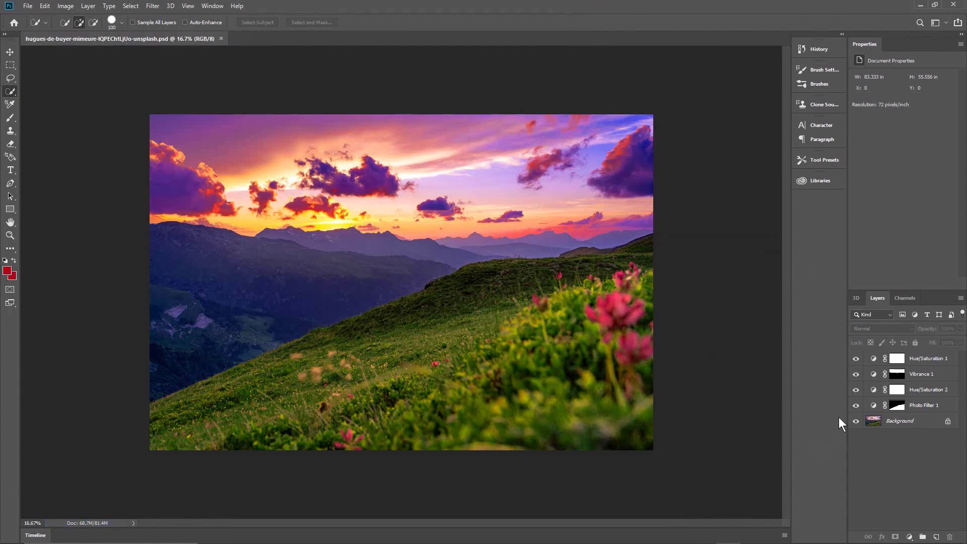
Step: Export the image as a full-size 6000 × 4000 JPG via Export As
click(28, 7)
mouse_move(62, 142)
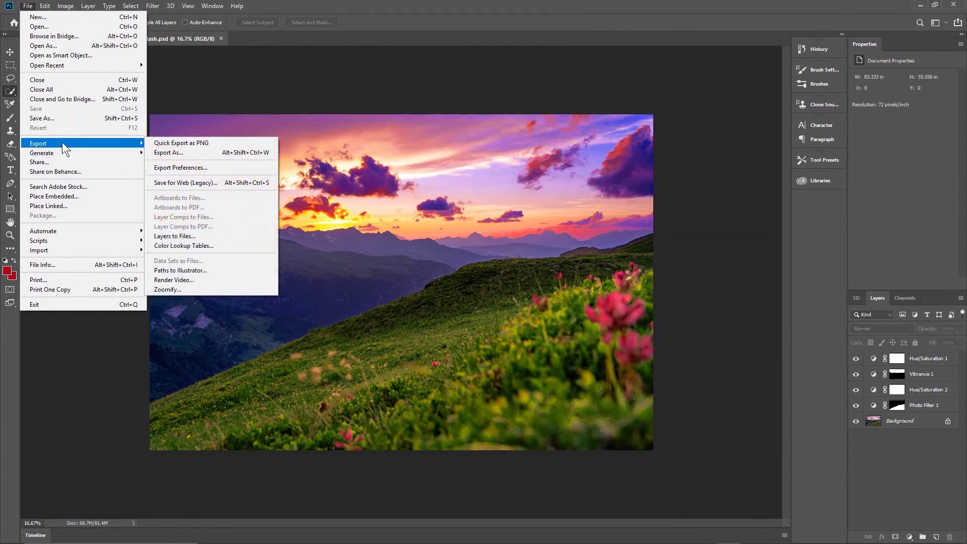
click(172, 155)
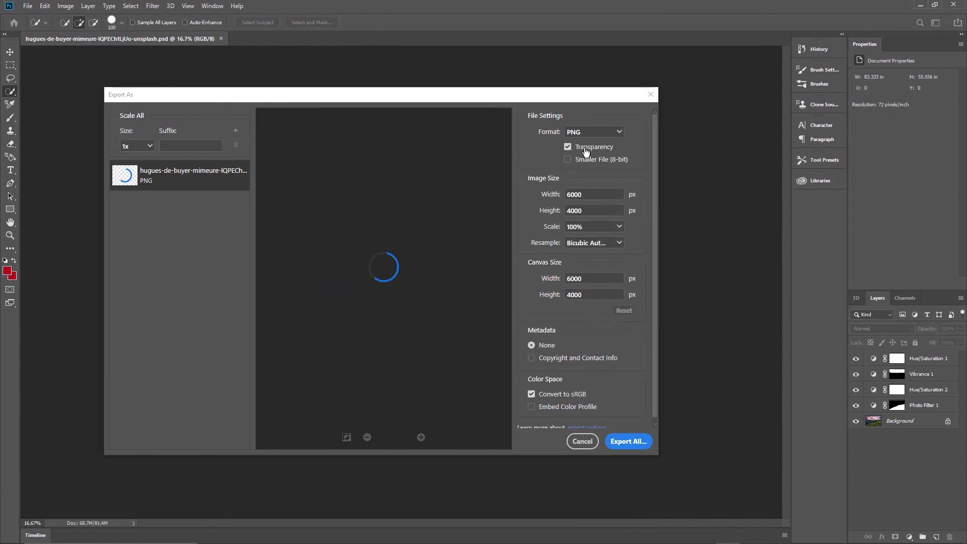
click(585, 132)
click(585, 158)
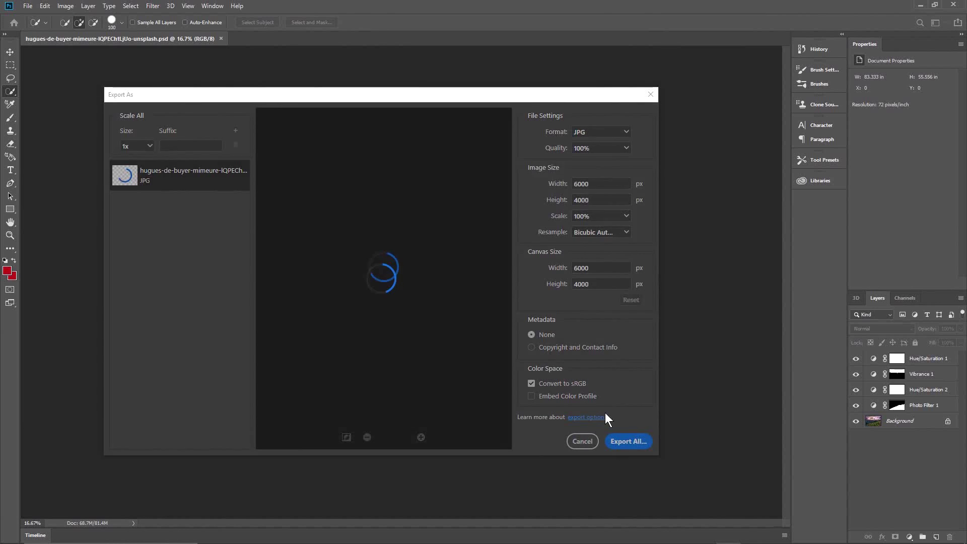
click(627, 441)
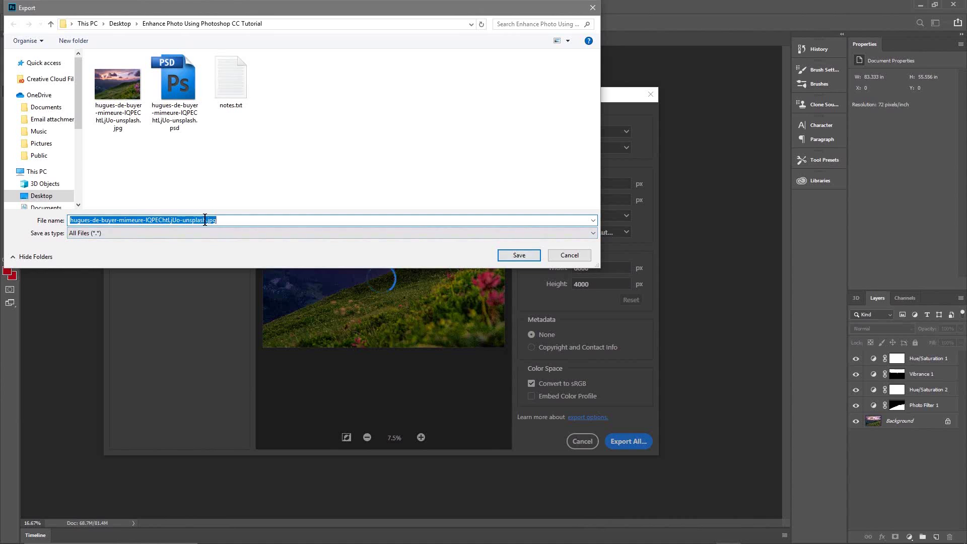
Step: Name and save the exported JPG, then quit Photoshop saving changes to the PSD
drag(207, 220, 2, 206)
text(Final)
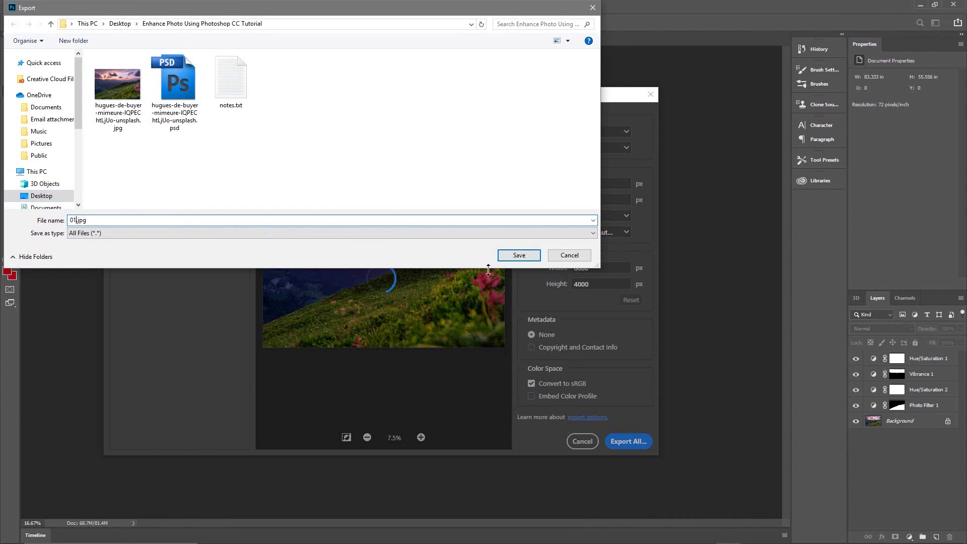
click(511, 256)
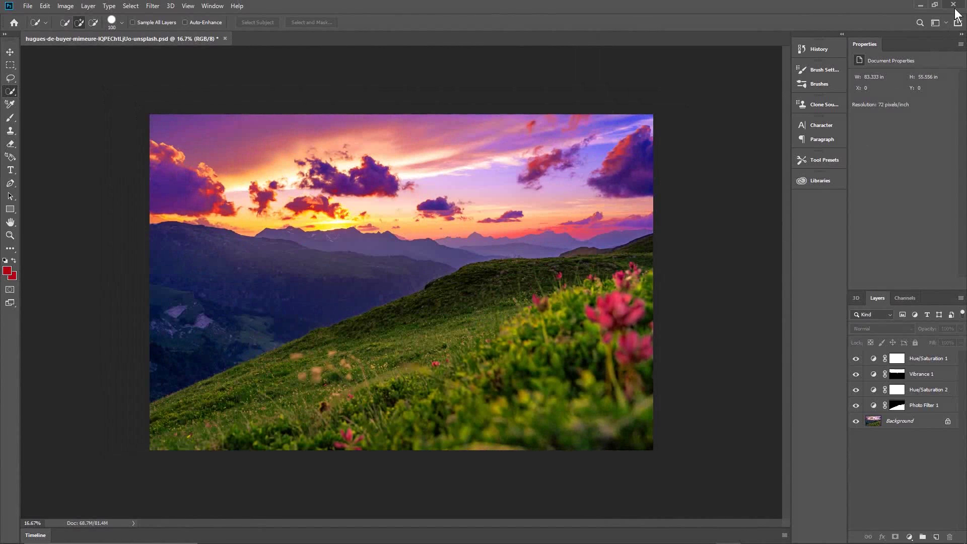
click(953, 5)
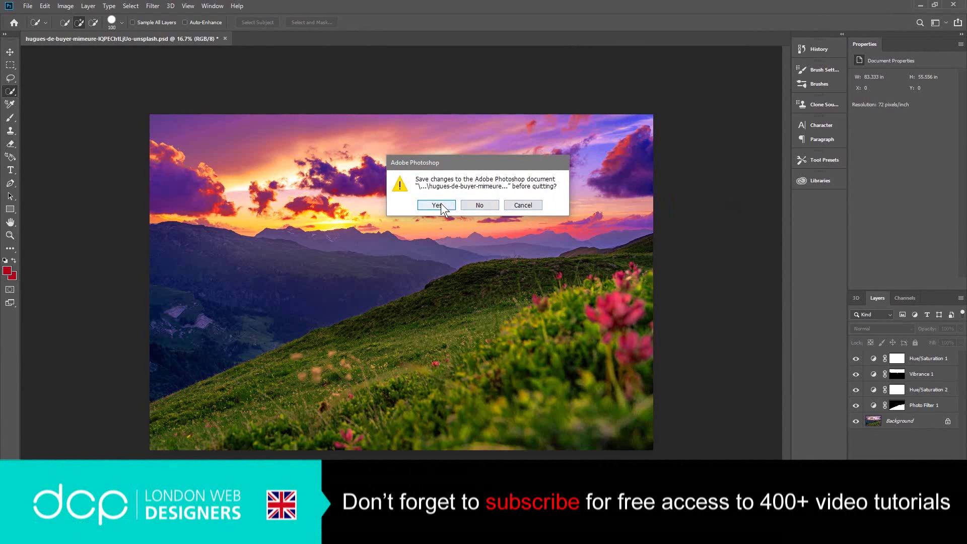
click(440, 203)
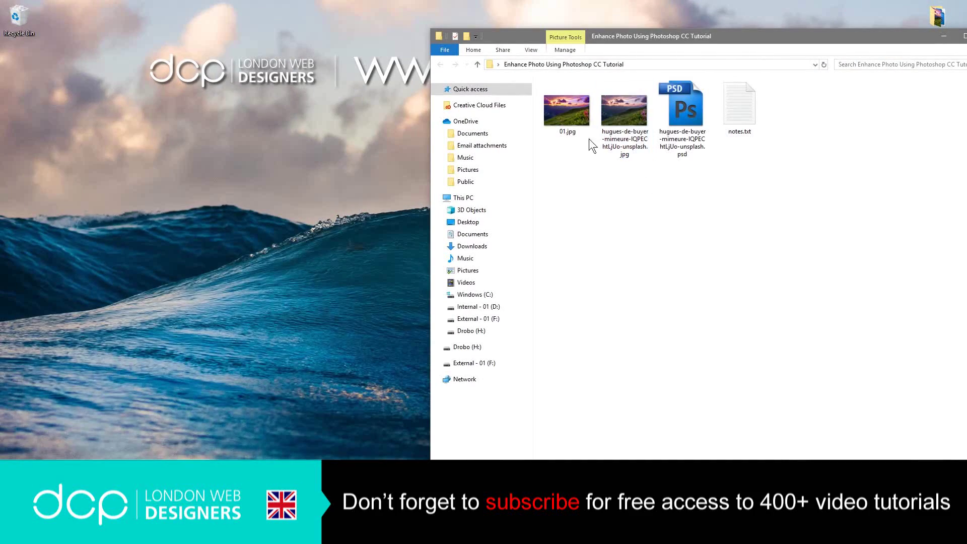
Step: Snap the original sunset photo left and the enhanced 01.jpg right in Windows Photos
double_click(627, 117)
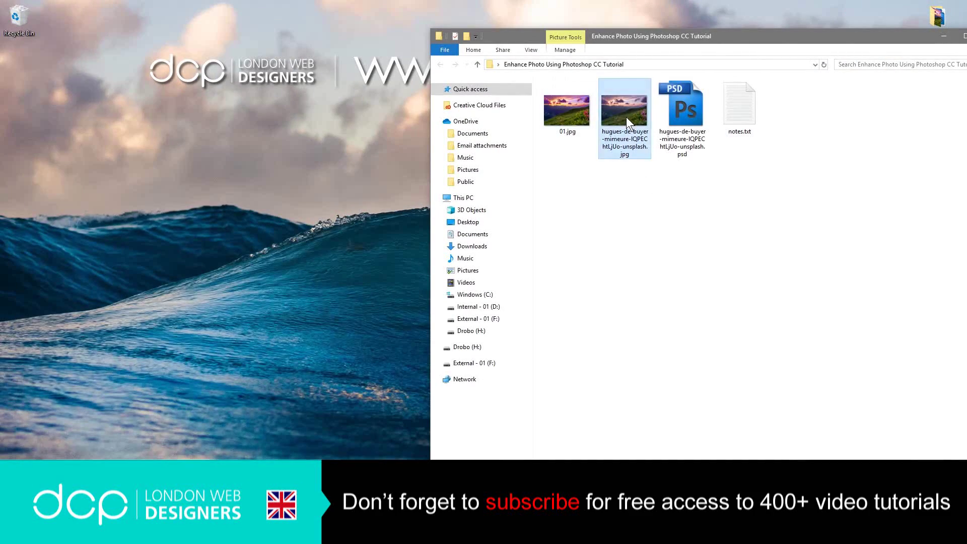
key(super+Left)
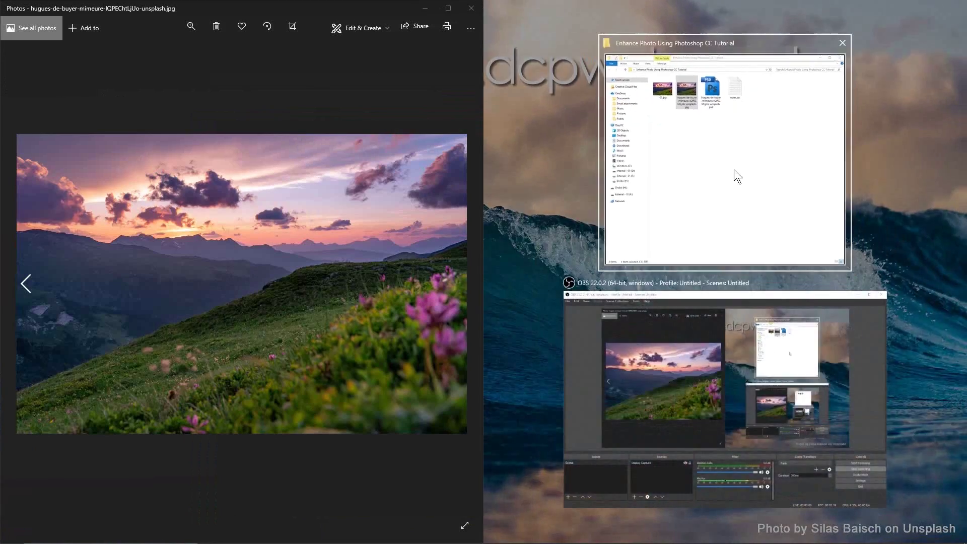
click(734, 169)
click(615, 77)
key(super+Right)
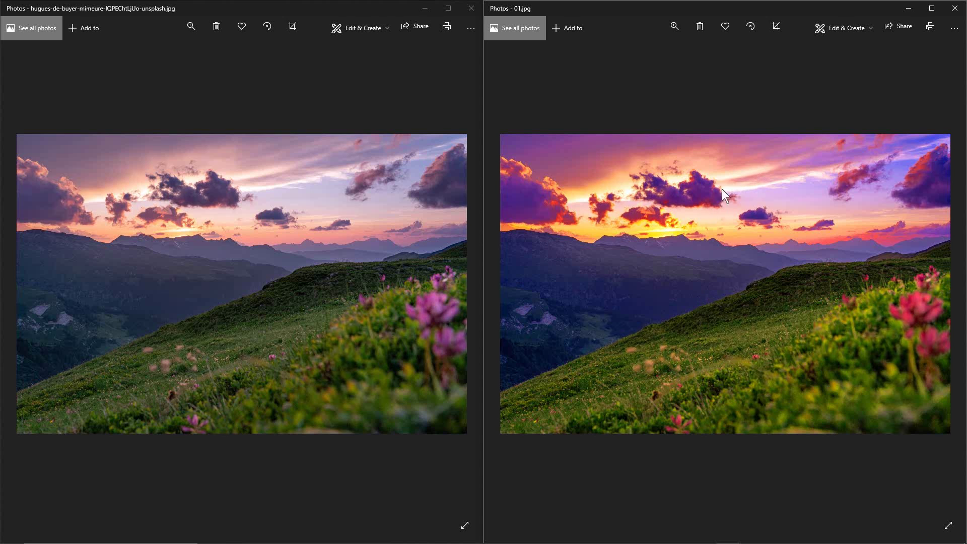
Step: Compare the two images, then close both Photos windows and the tutorial folder
scroll(679, 213, up, 2)
scroll(679, 214, down, 2)
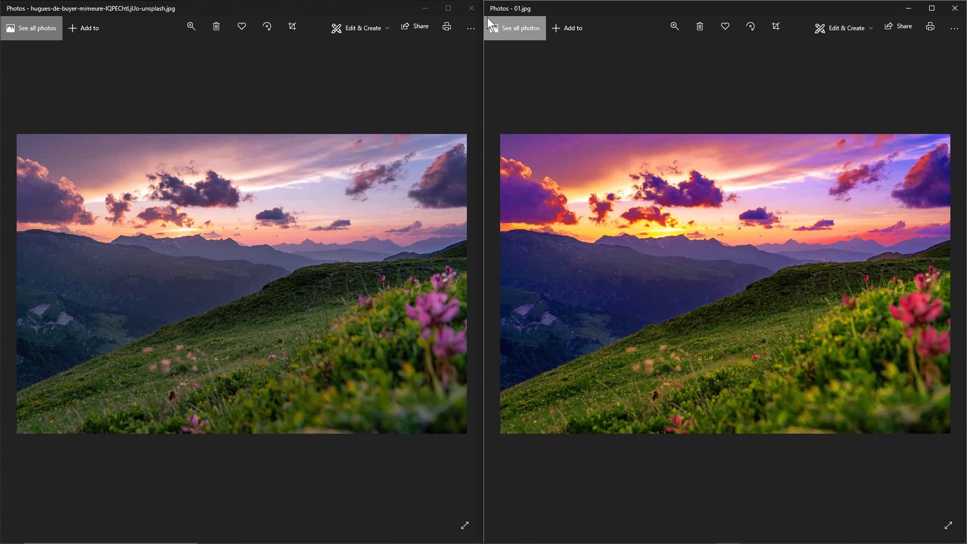
click(471, 8)
click(955, 8)
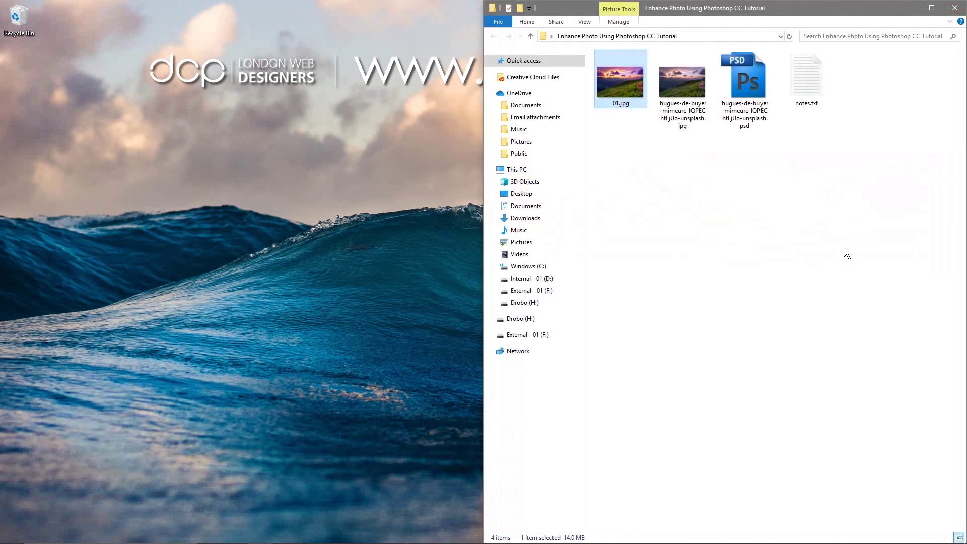
click(955, 8)
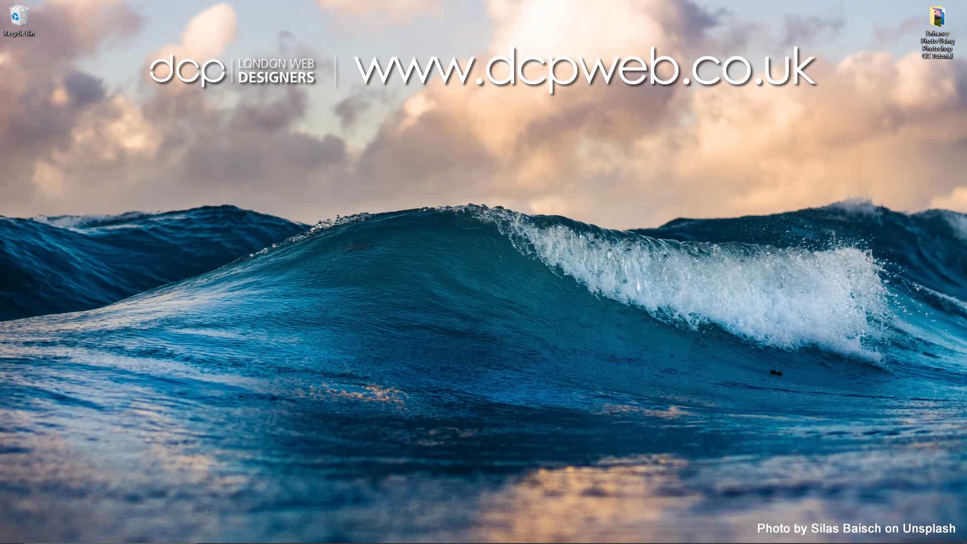